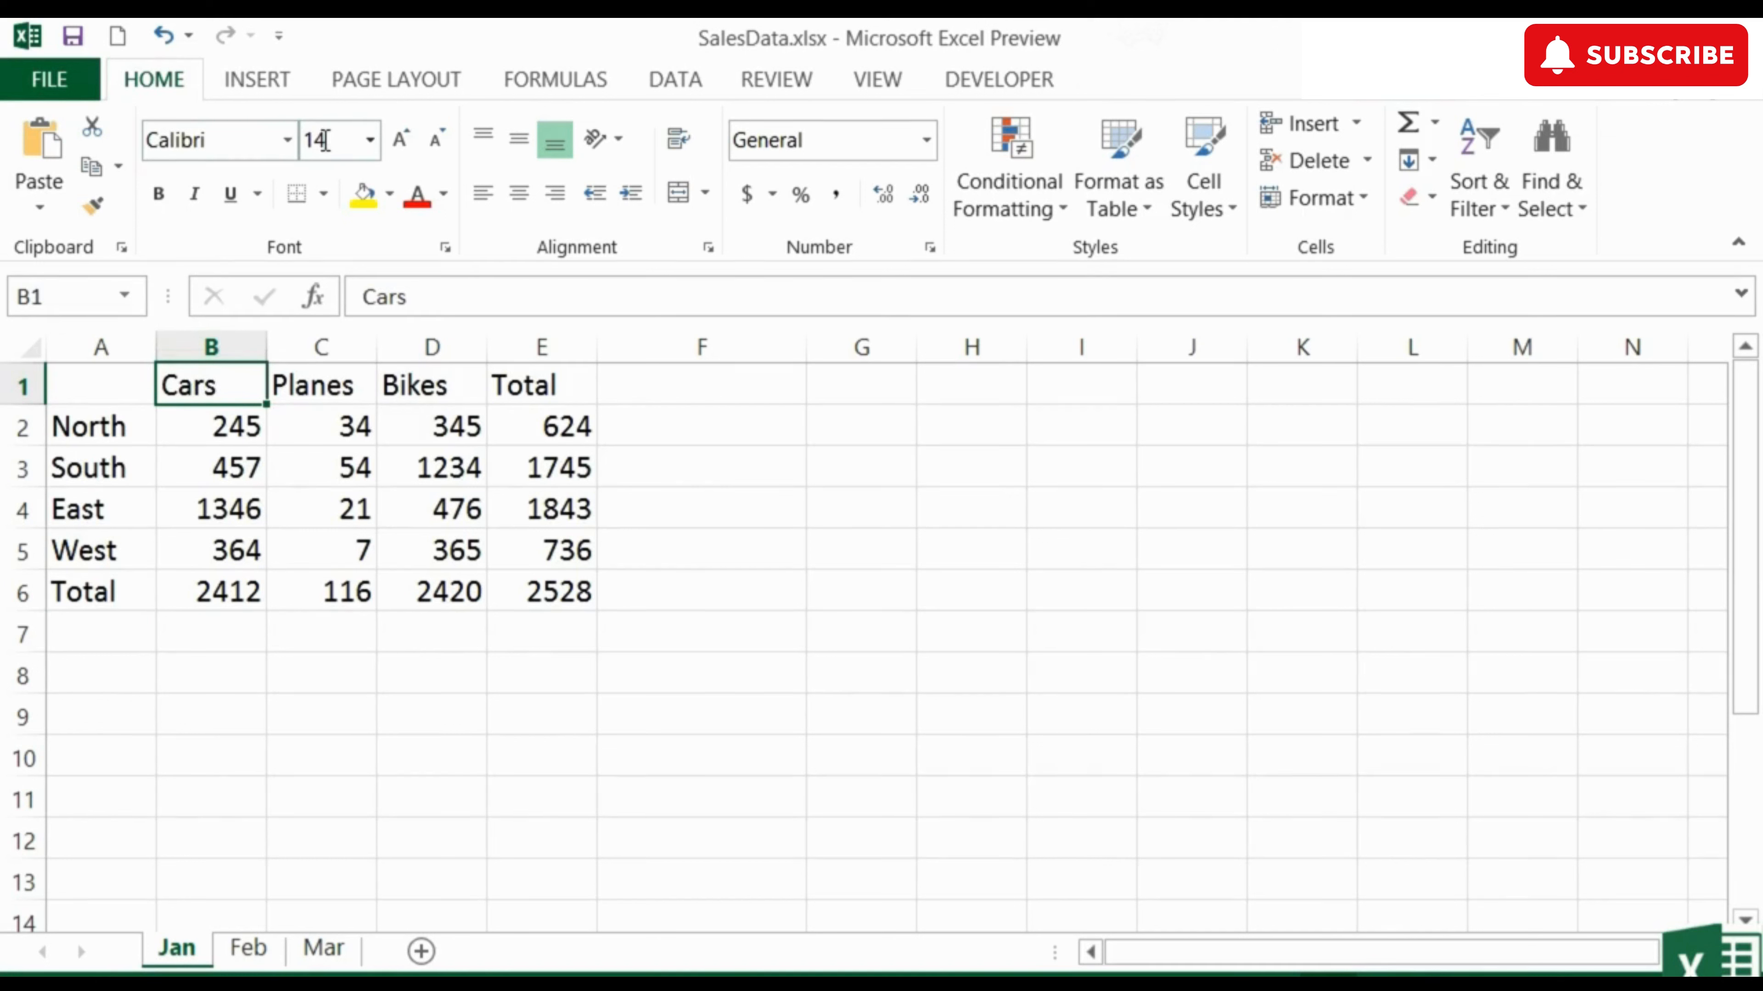
click(443, 198)
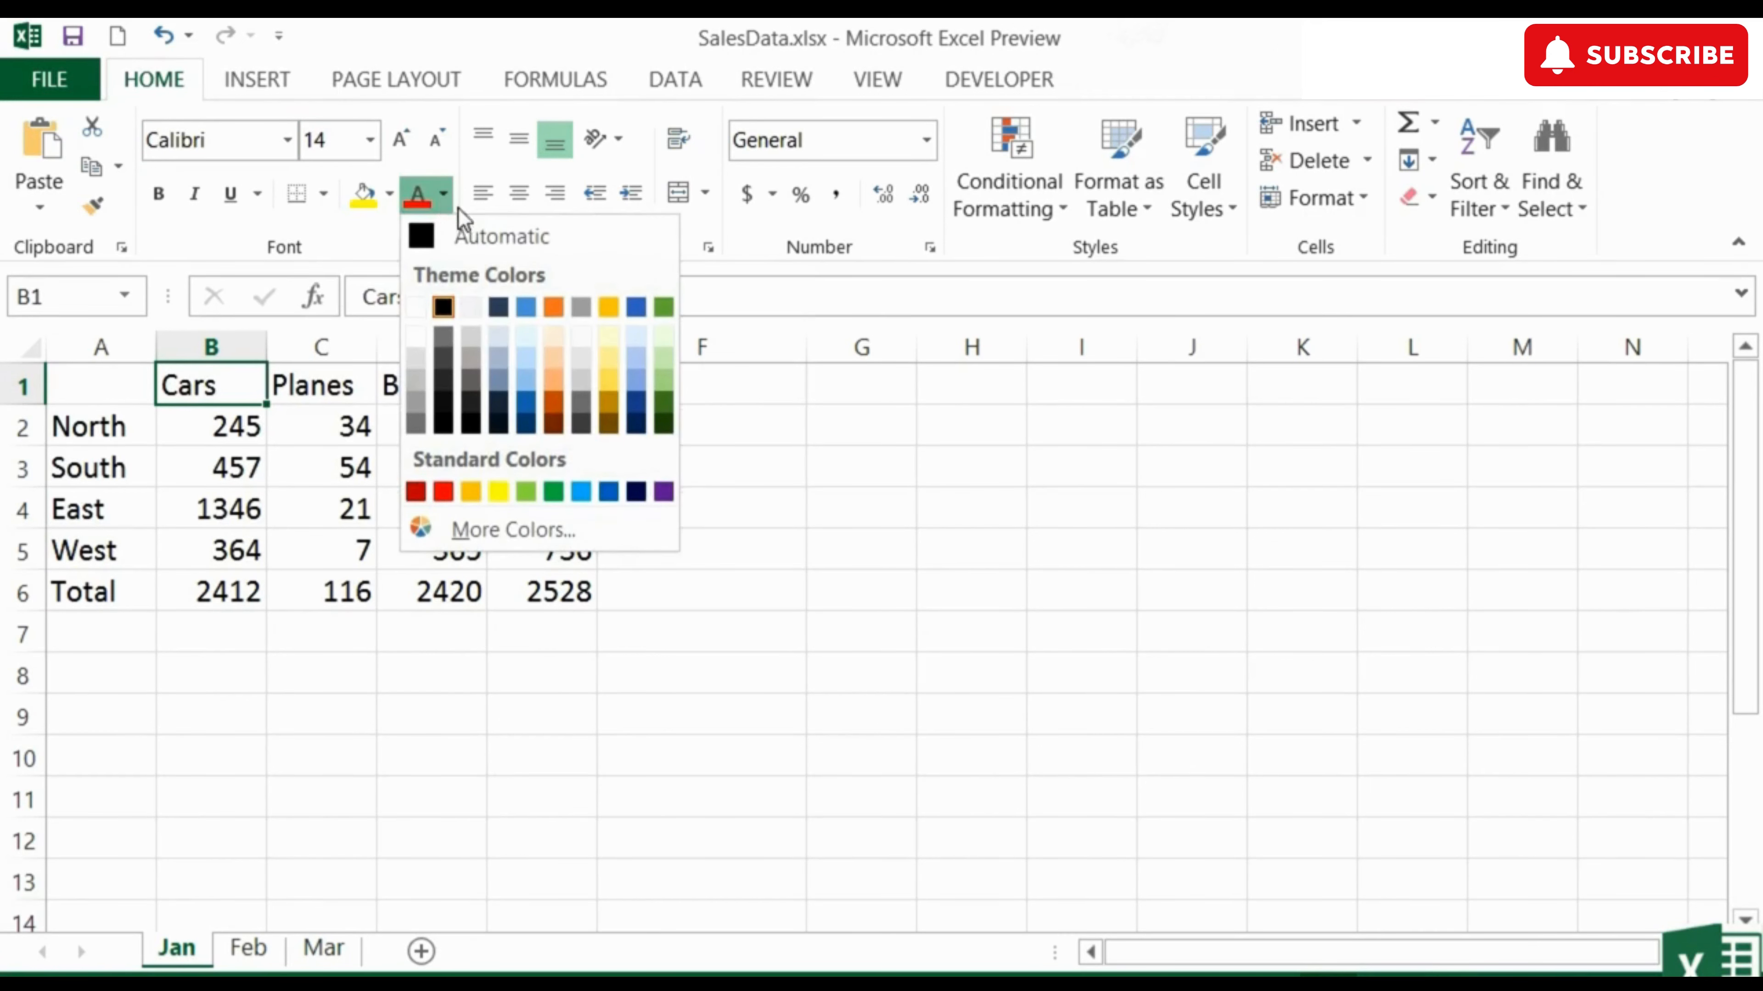
click(393, 196)
click(390, 195)
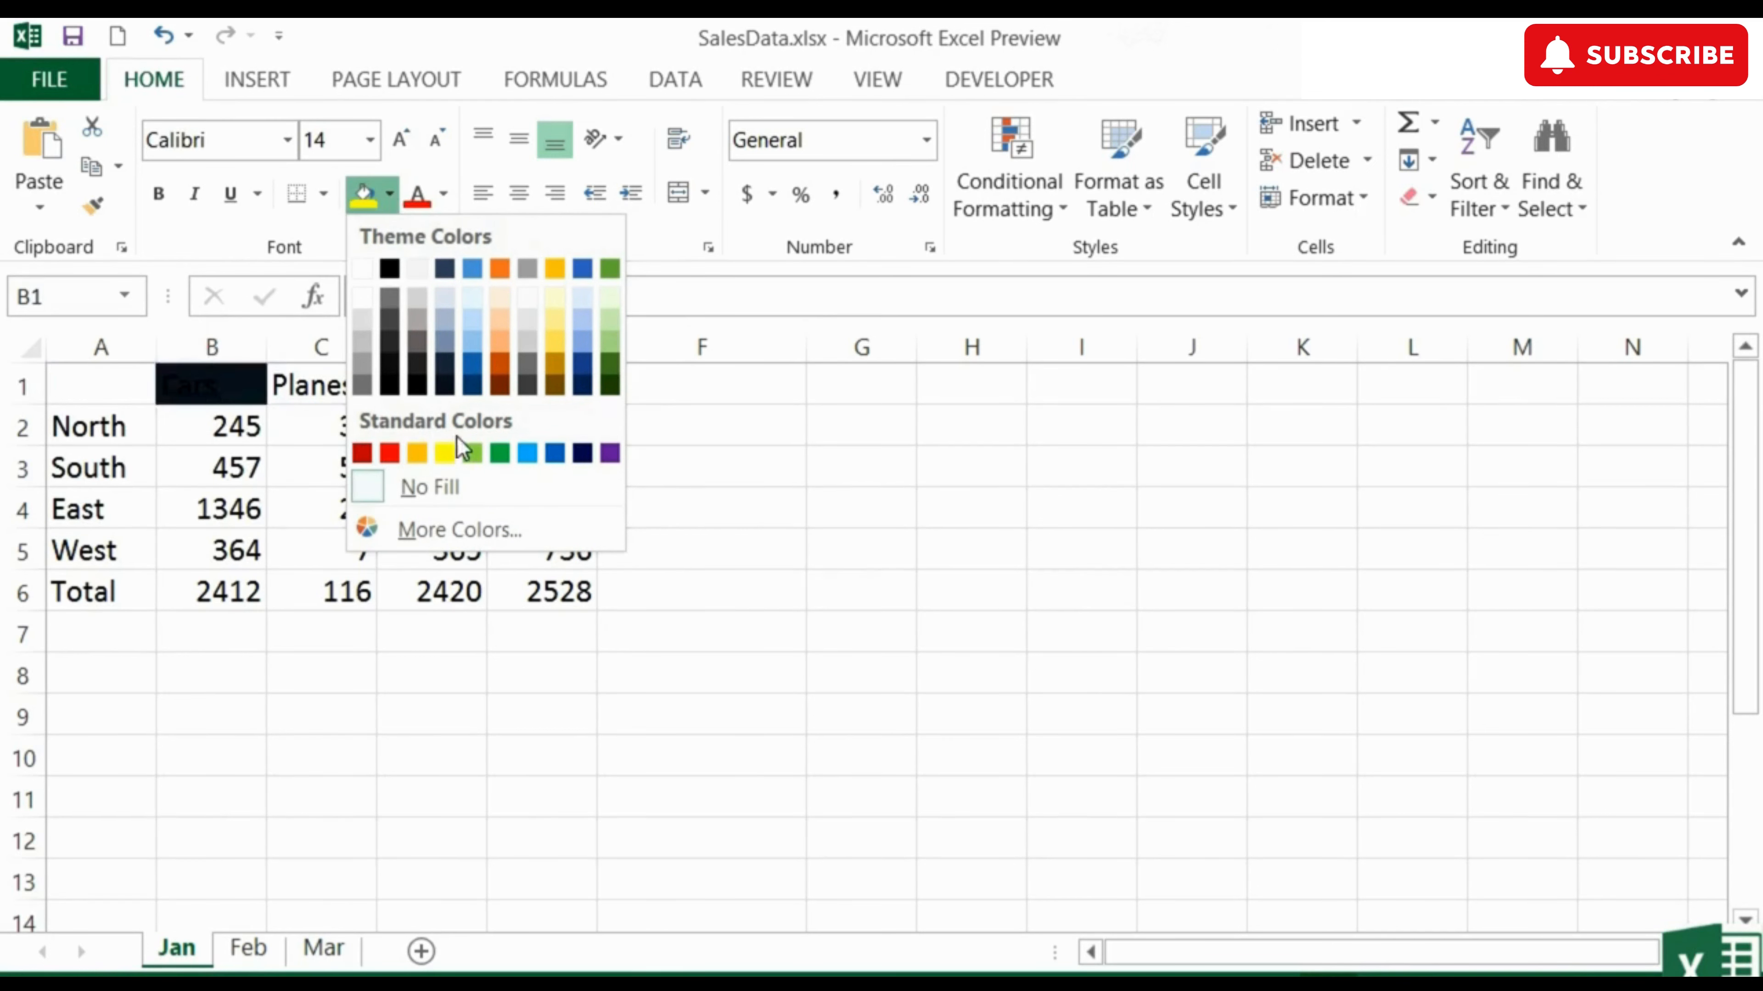
click(393, 200)
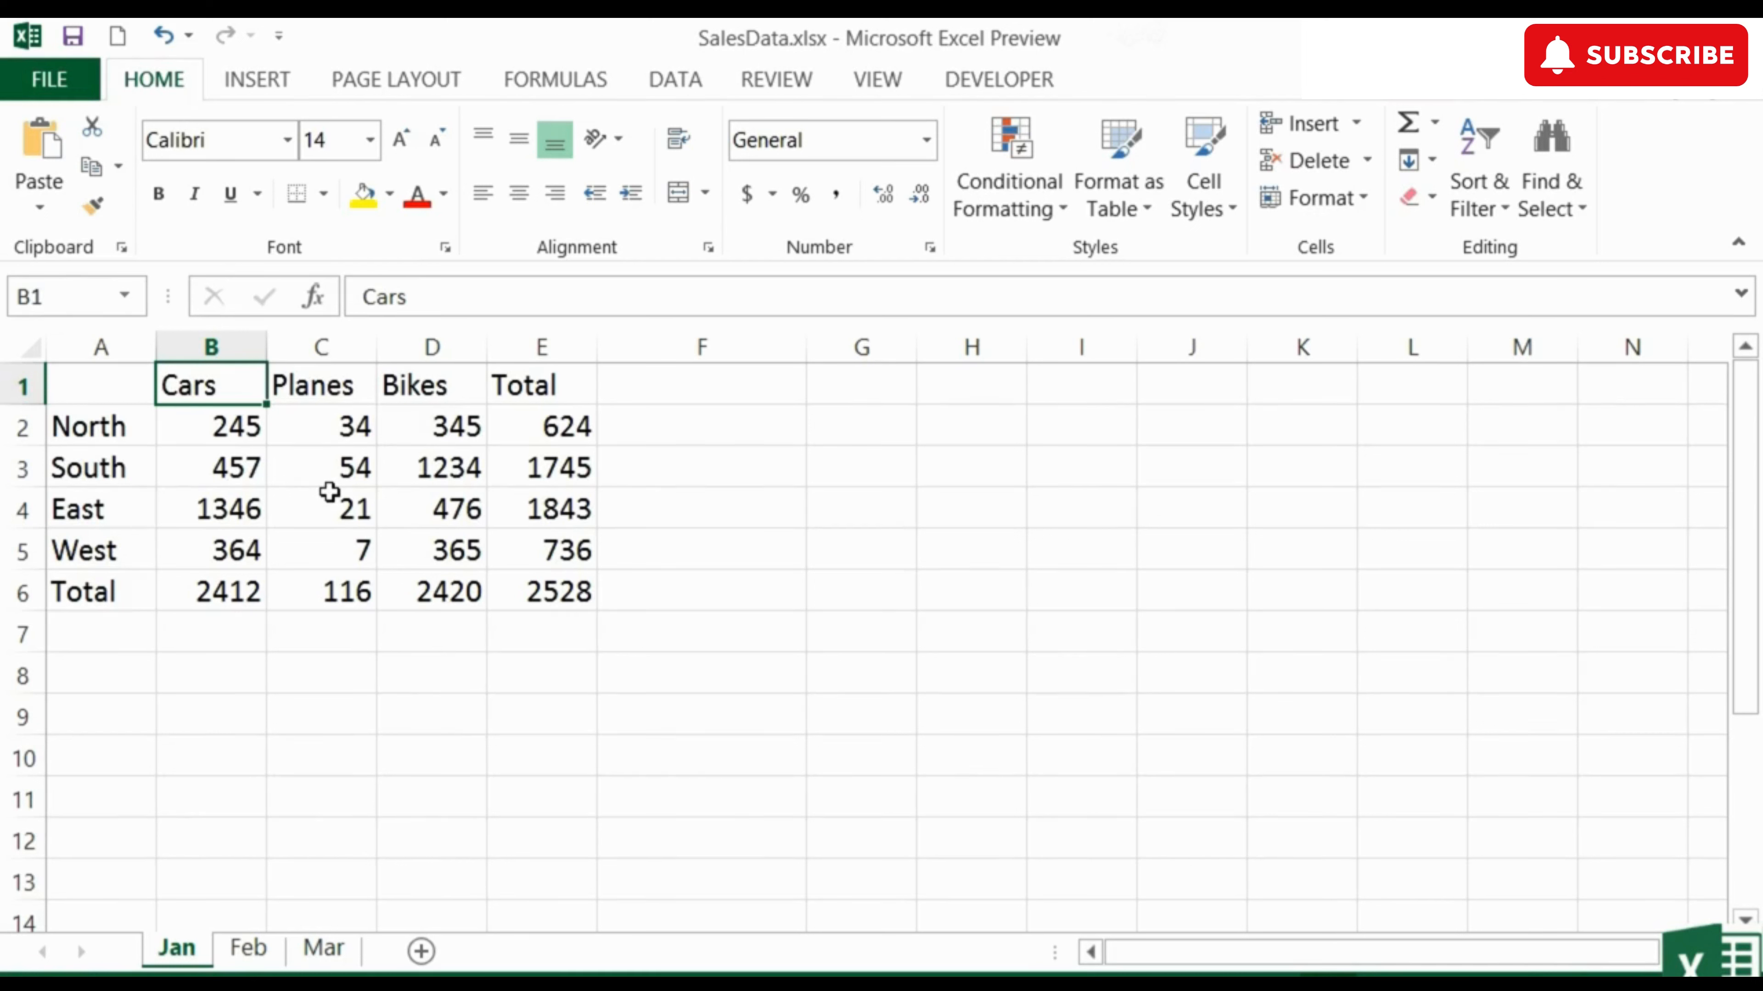
key(ctrl+a)
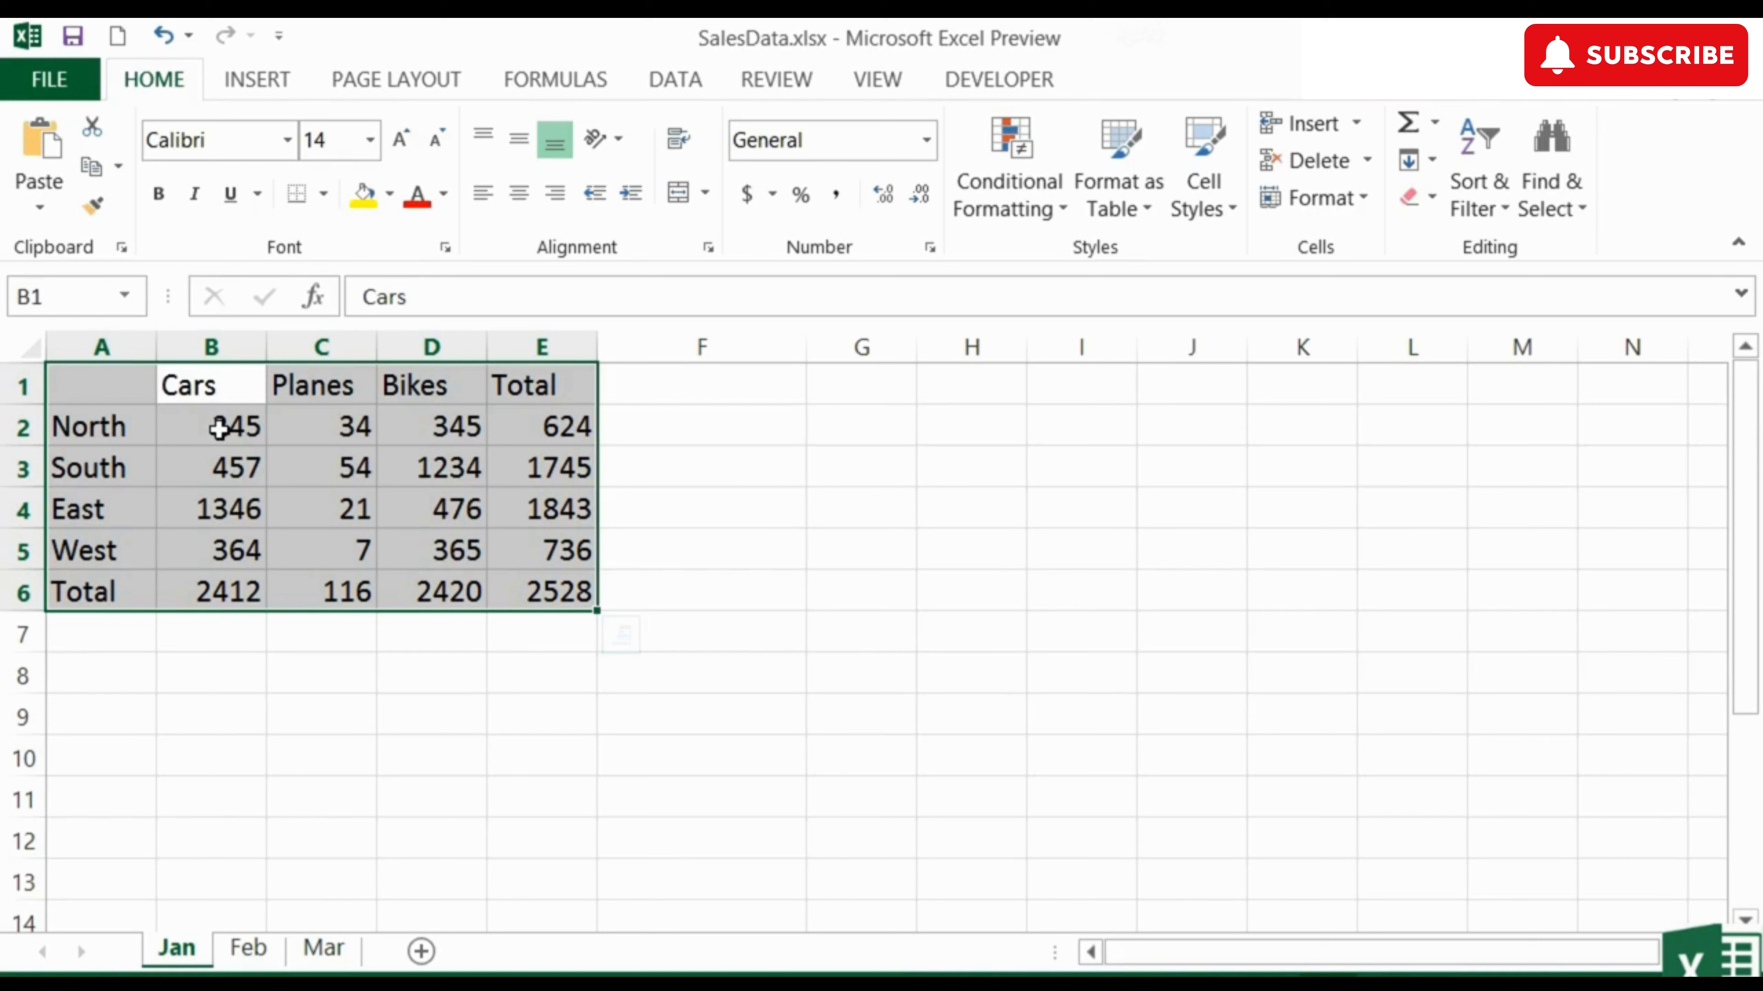
click(980, 635)
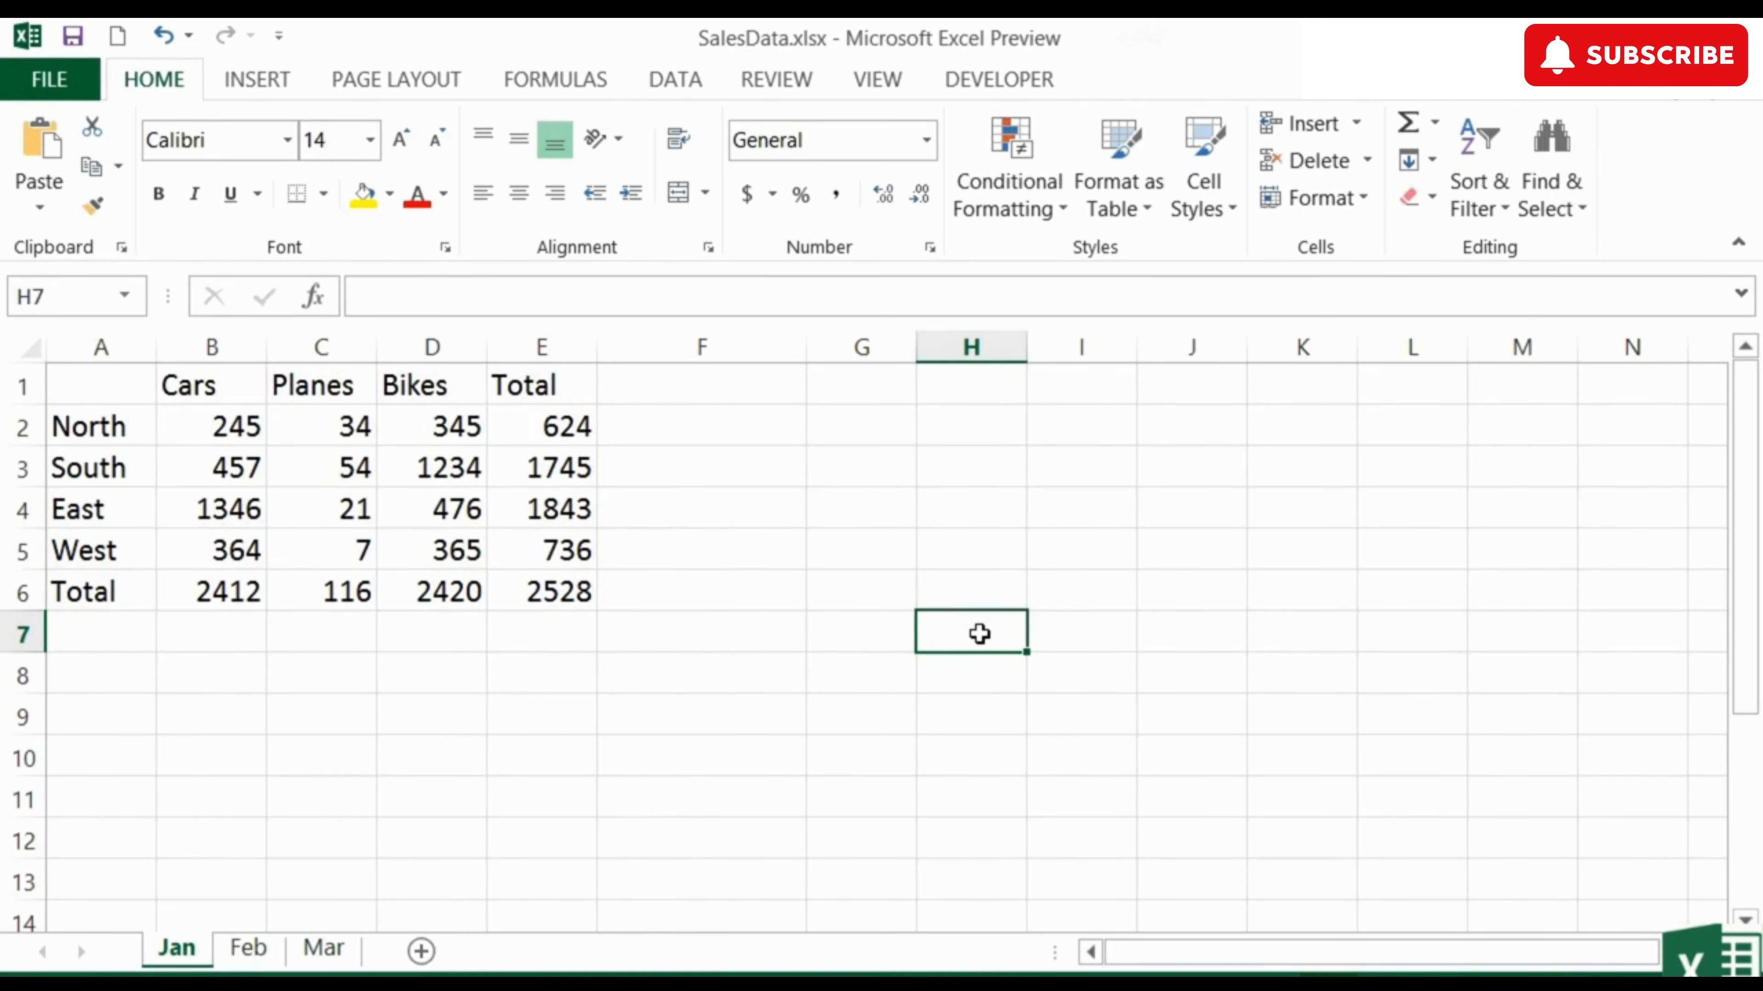
key(ctrl+a)
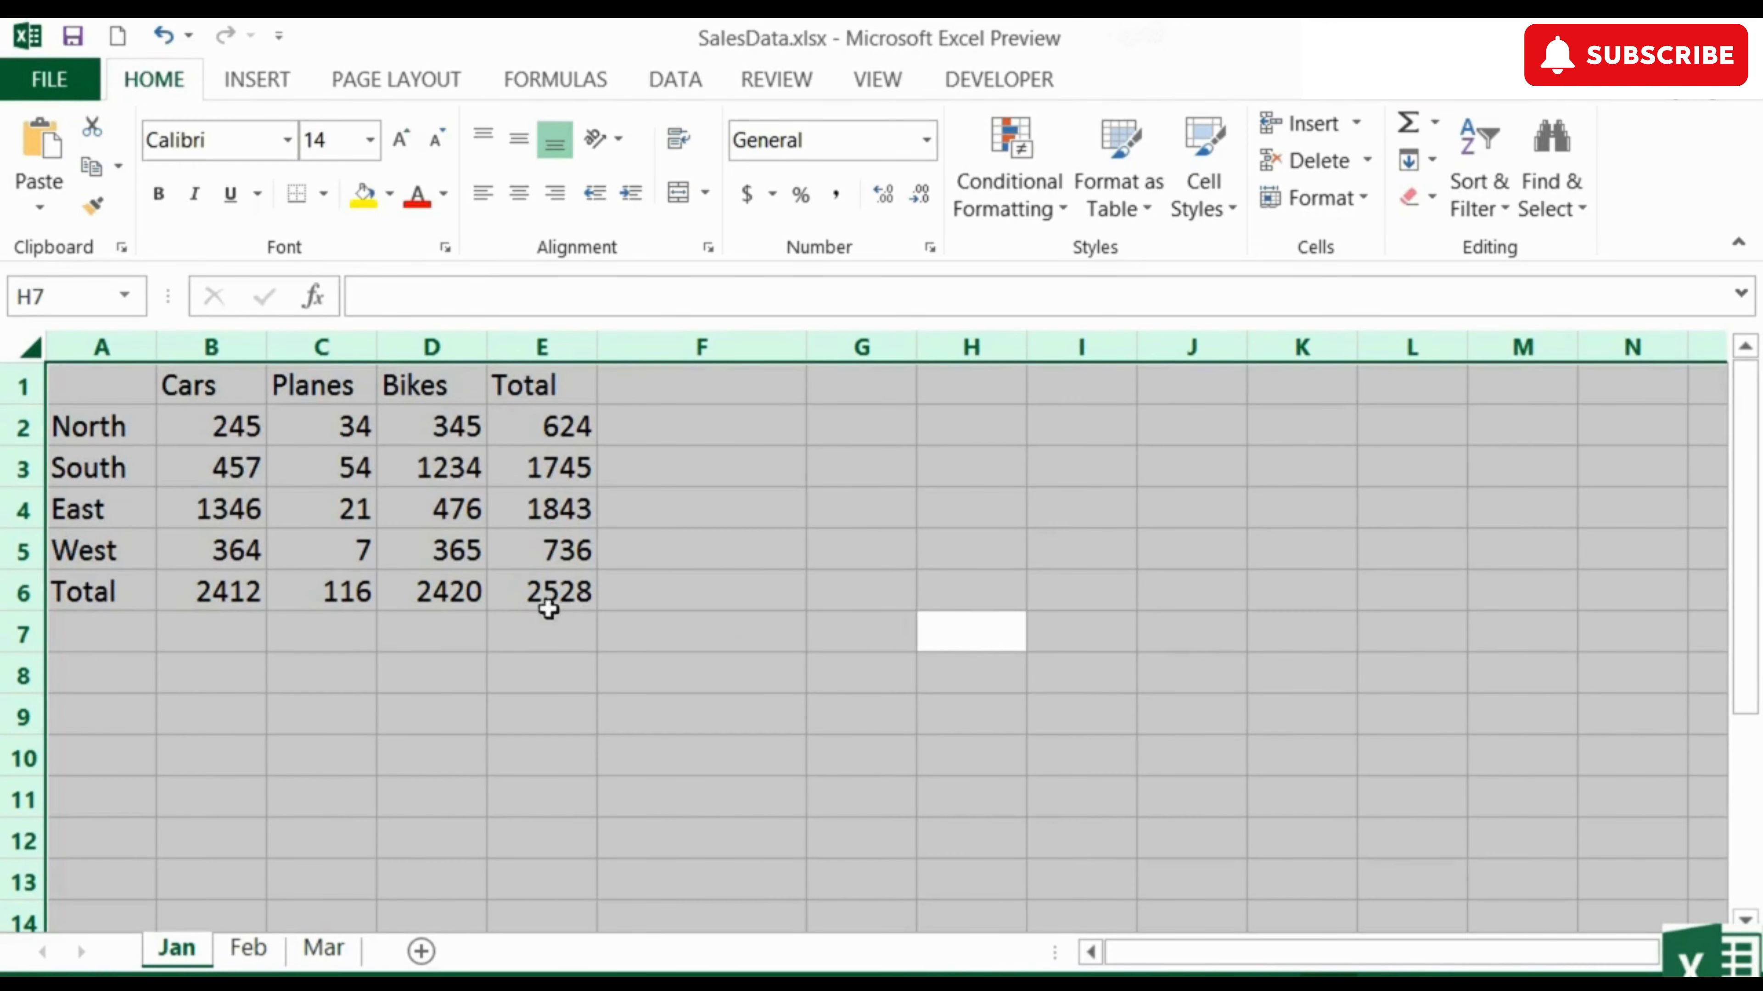
- Change the font of the entire sales table, A1:E6, to Century Gothic
click(327, 474)
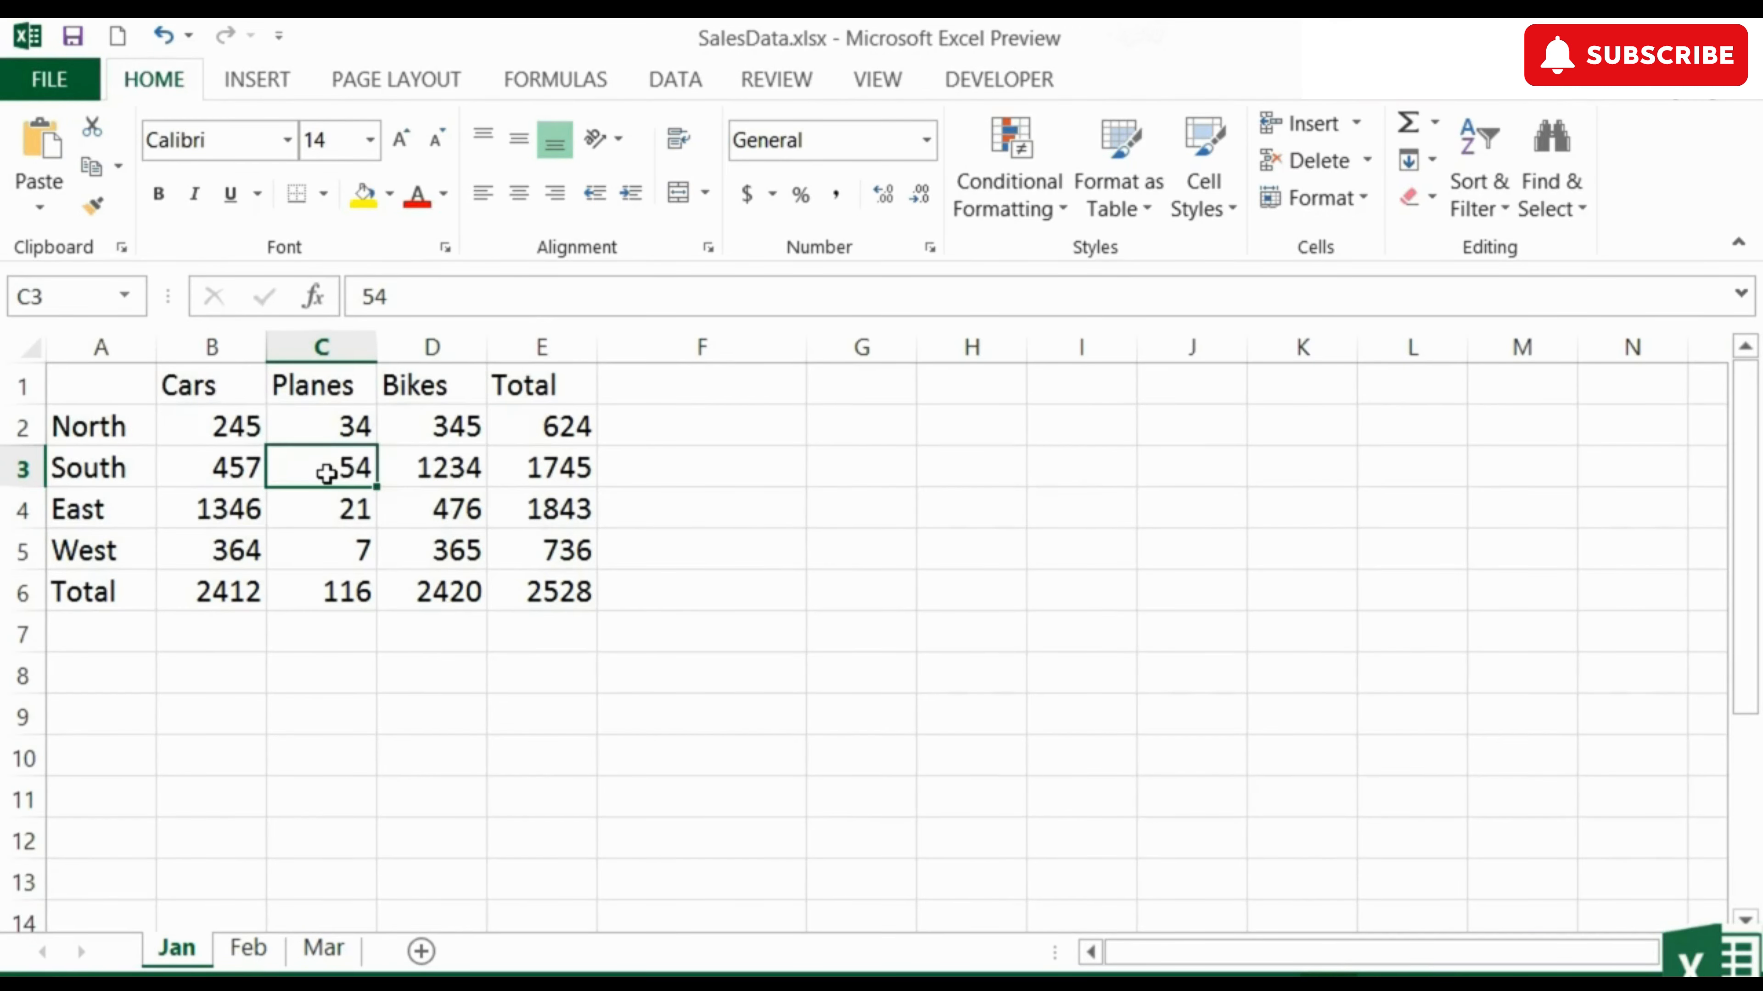
key(ctrl+a)
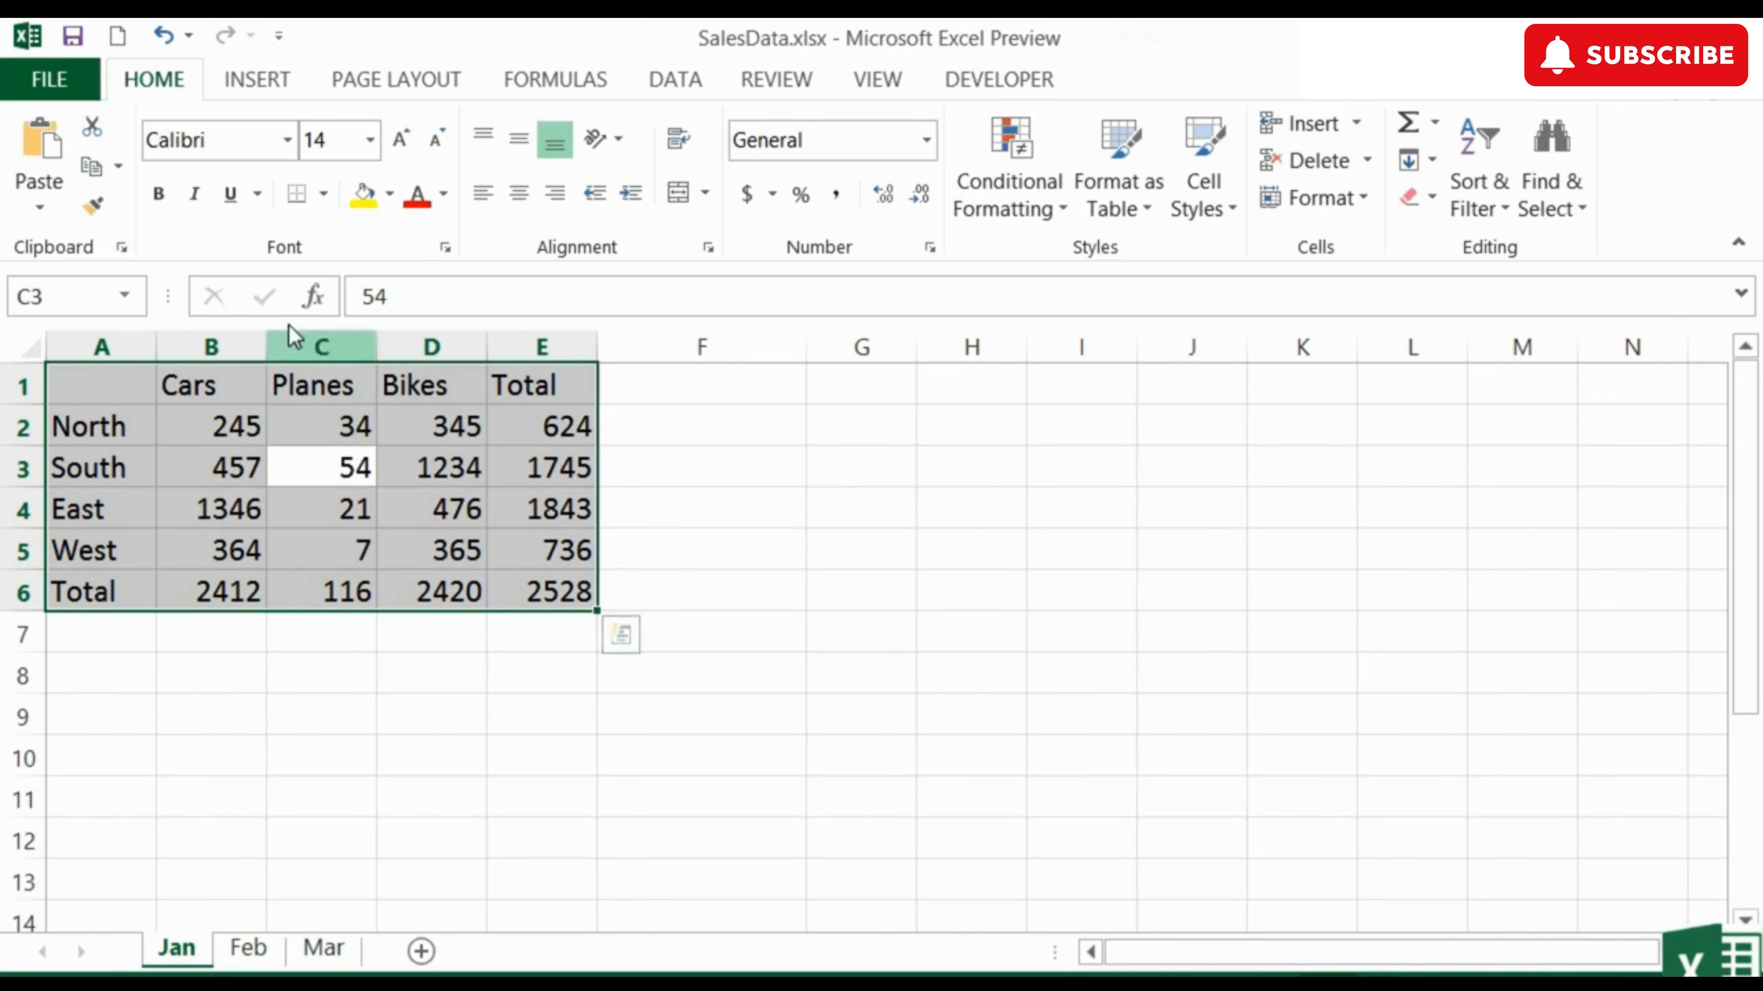
click(289, 142)
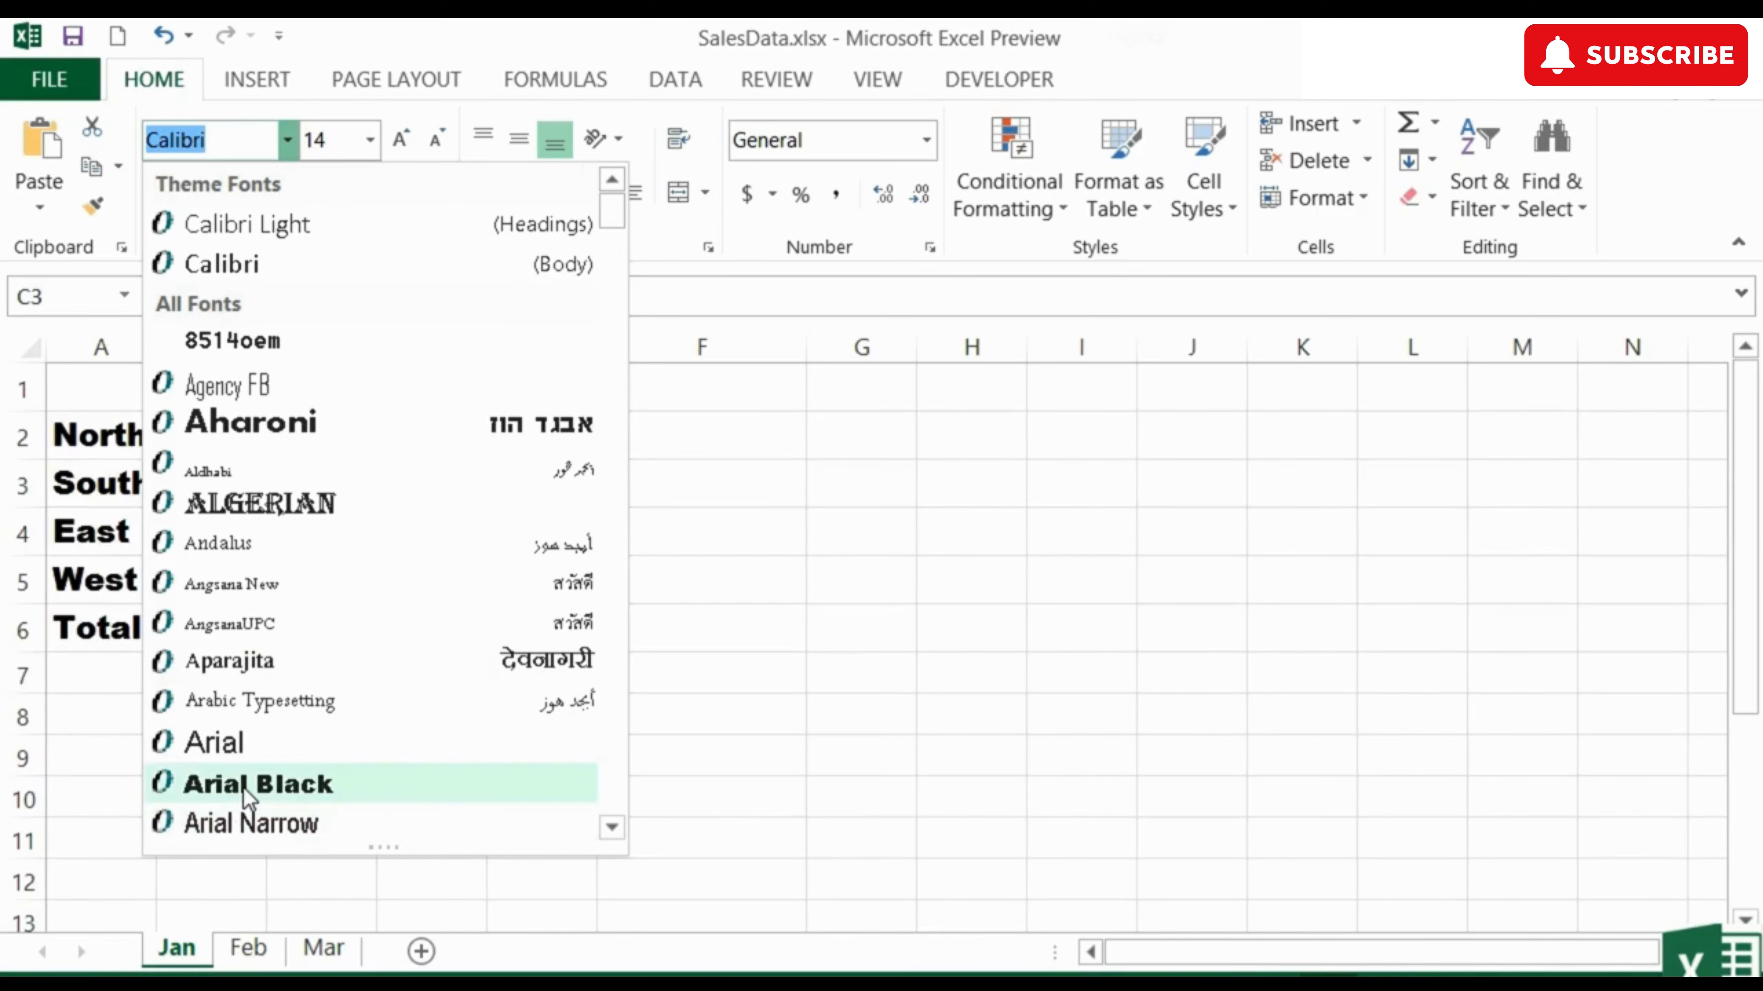
scroll(246, 764, down, 8)
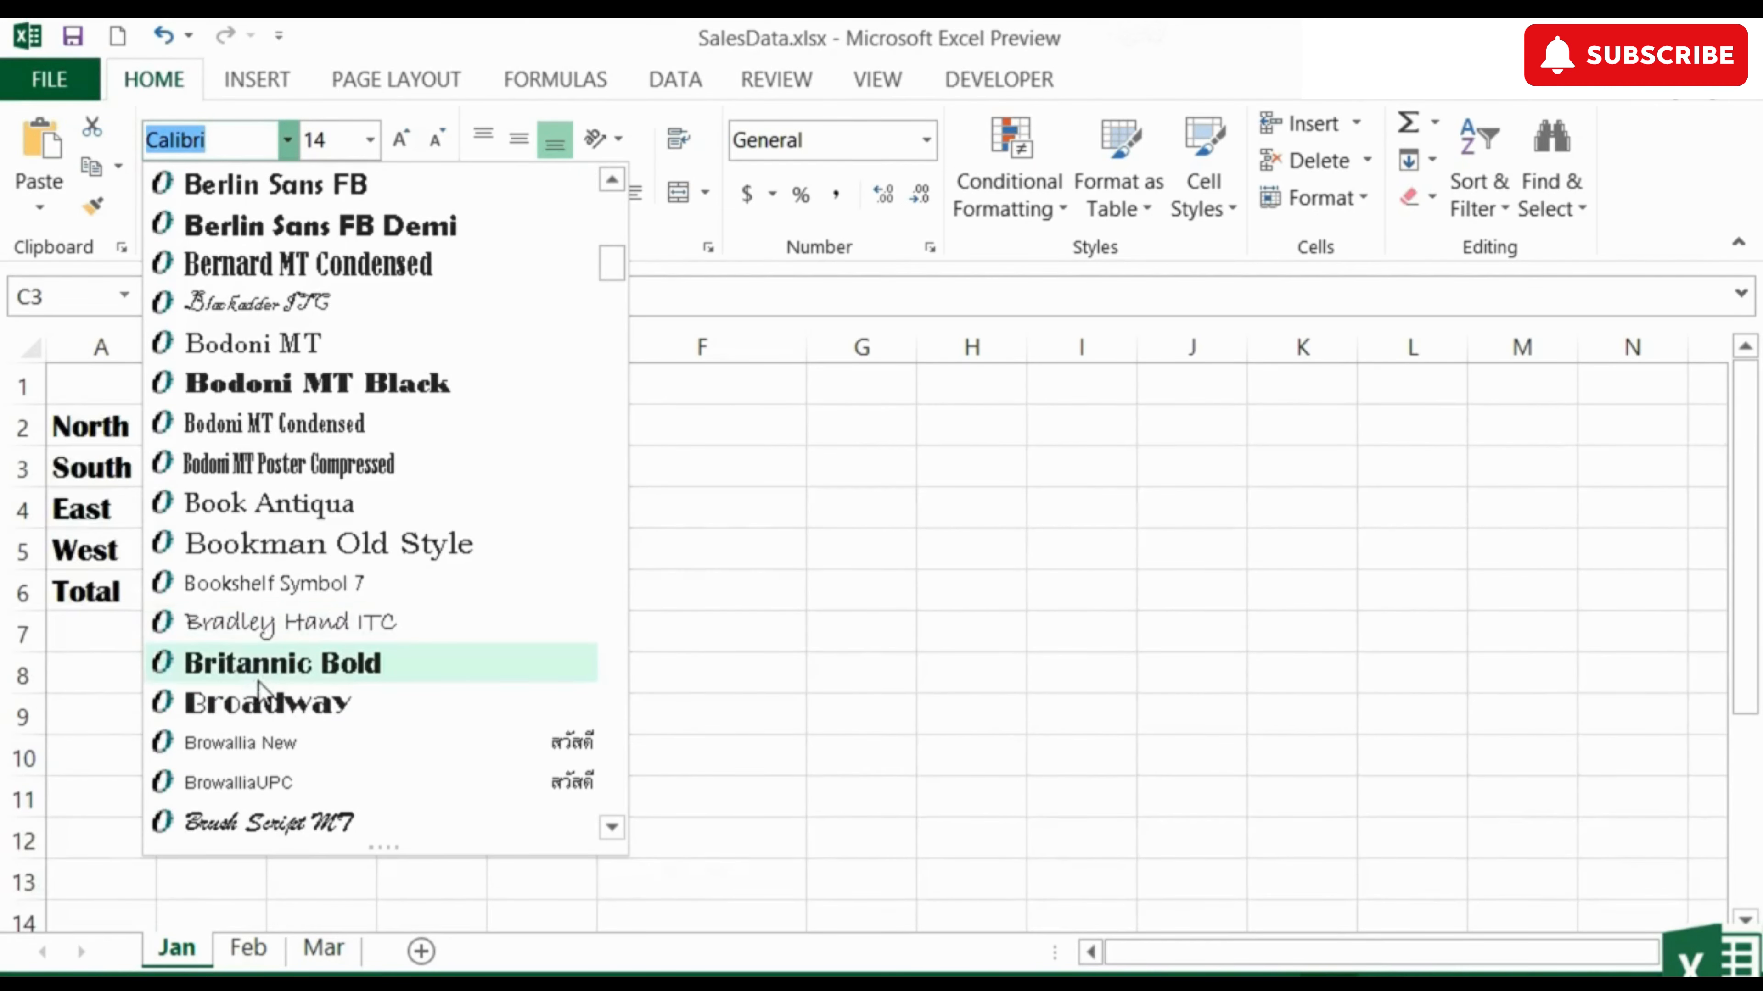
scroll(253, 751, down, 4)
scroll(254, 753, down, 1)
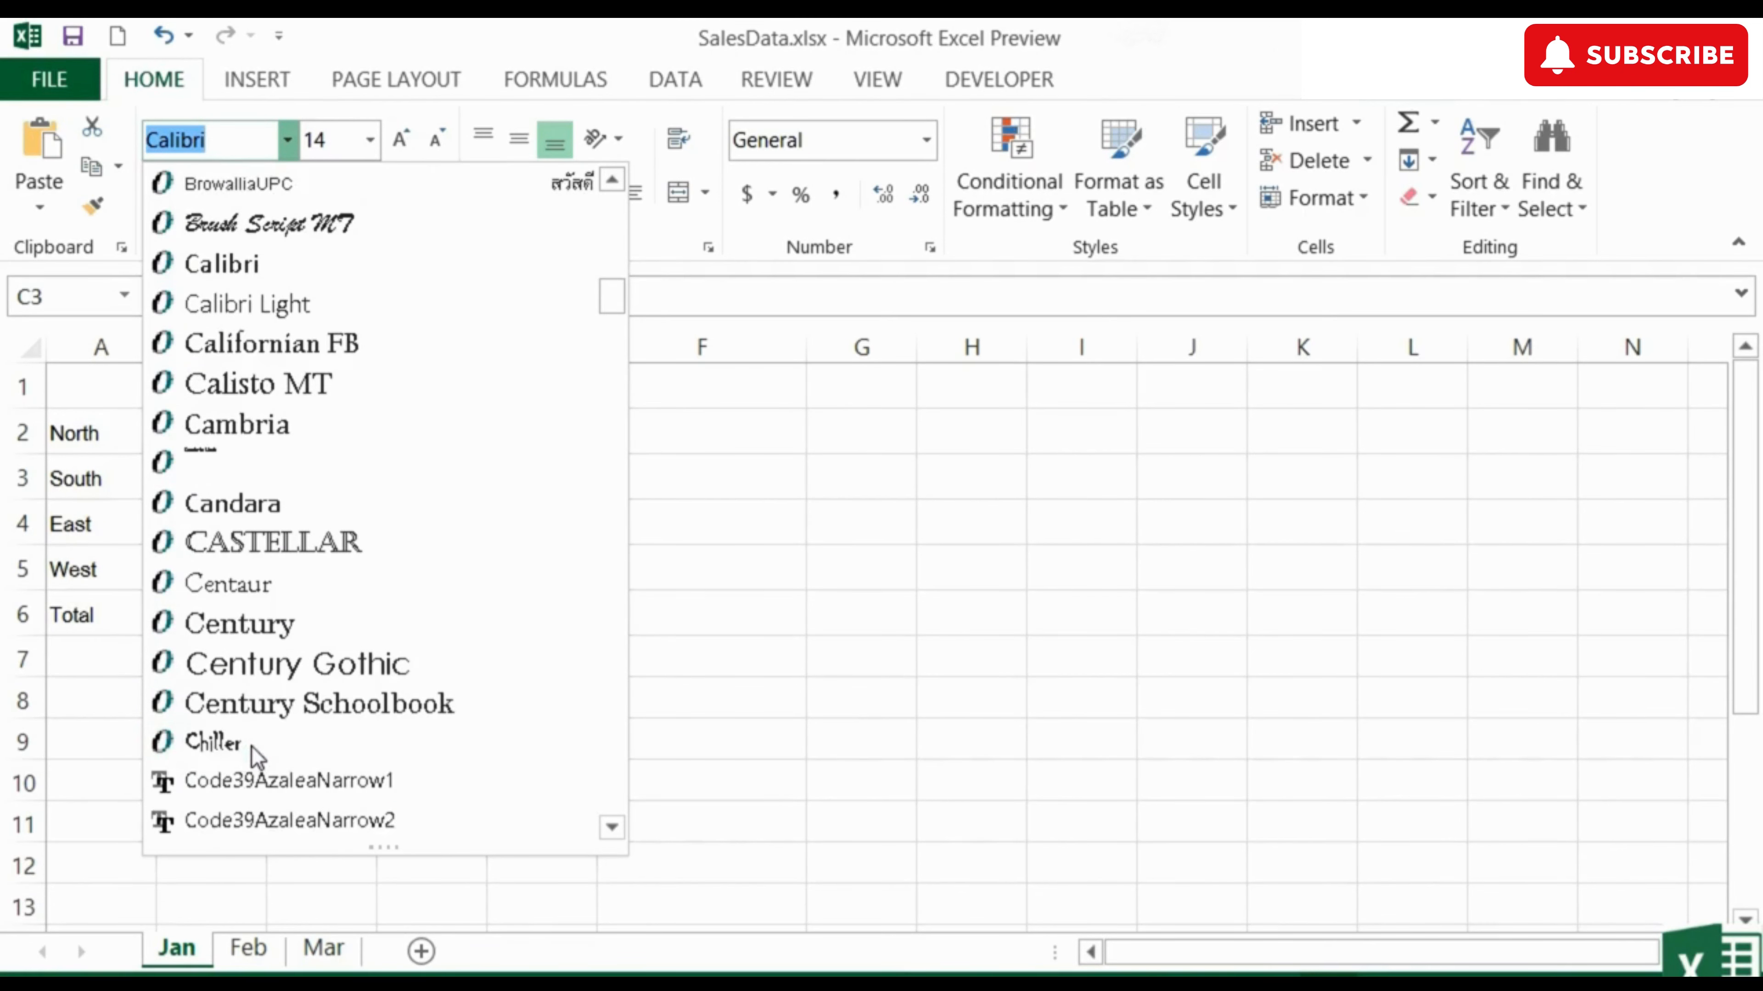
click(245, 663)
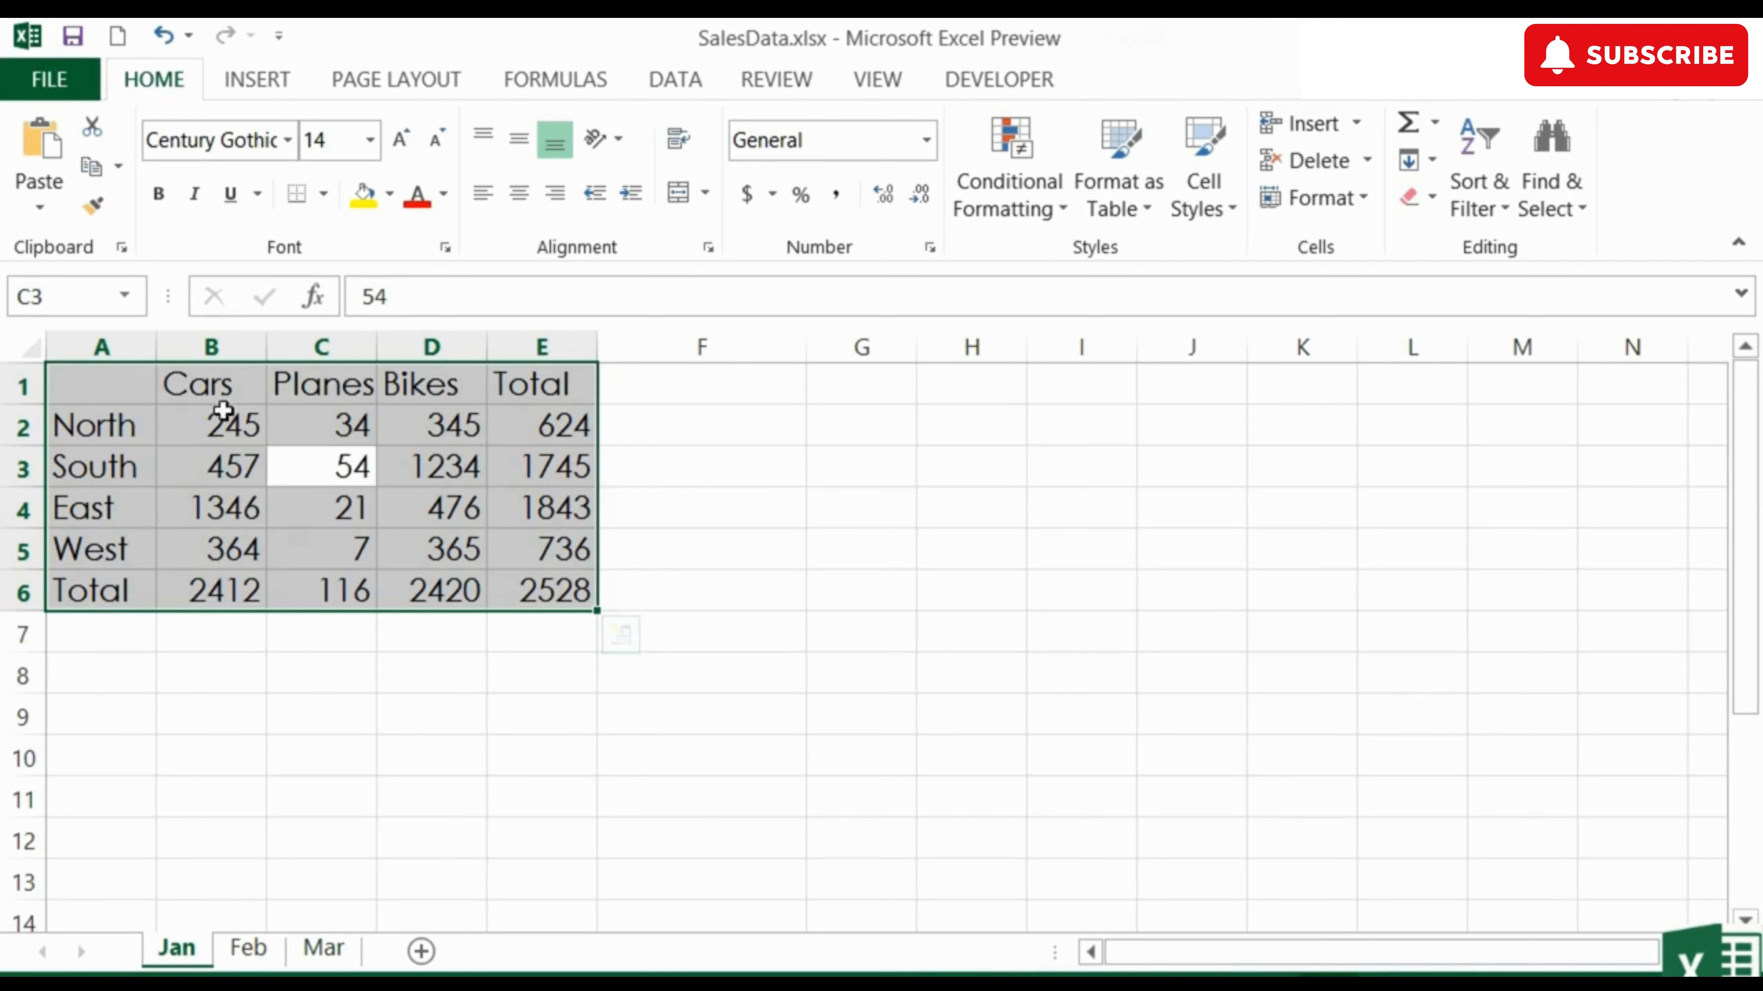
- Set the font size of the column headings in row 1 and the row labels in column A to 16
click(224, 391)
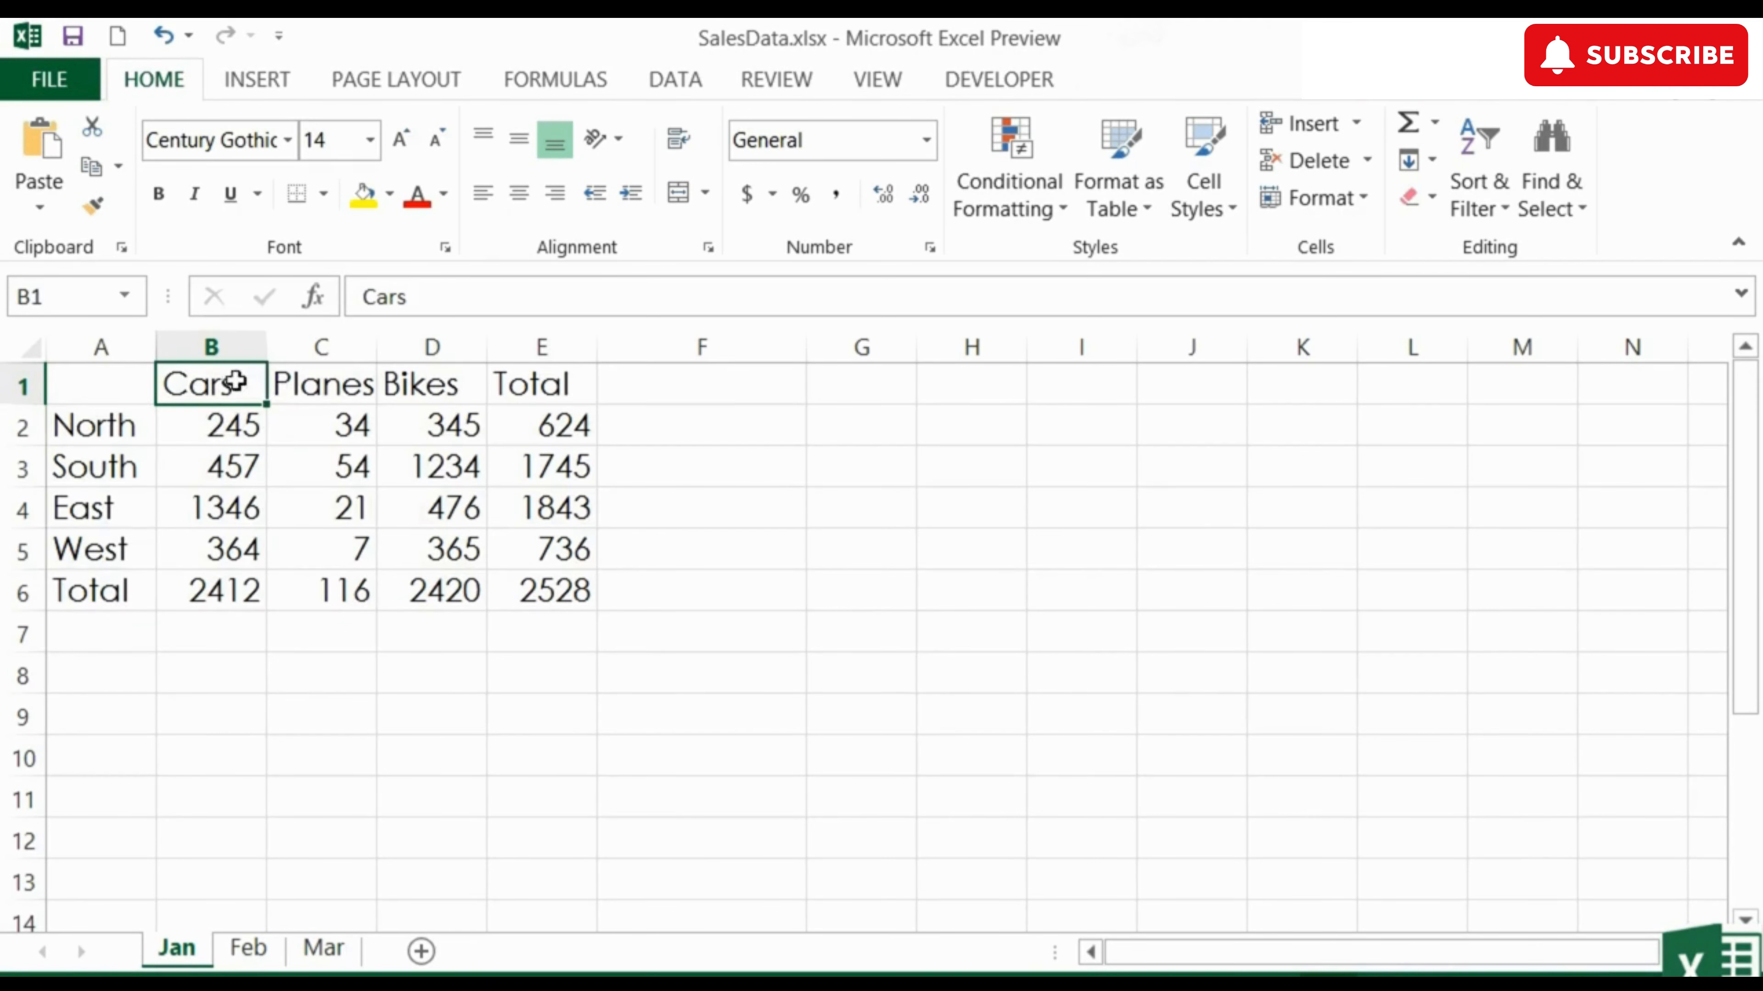
drag(236, 374, 512, 371)
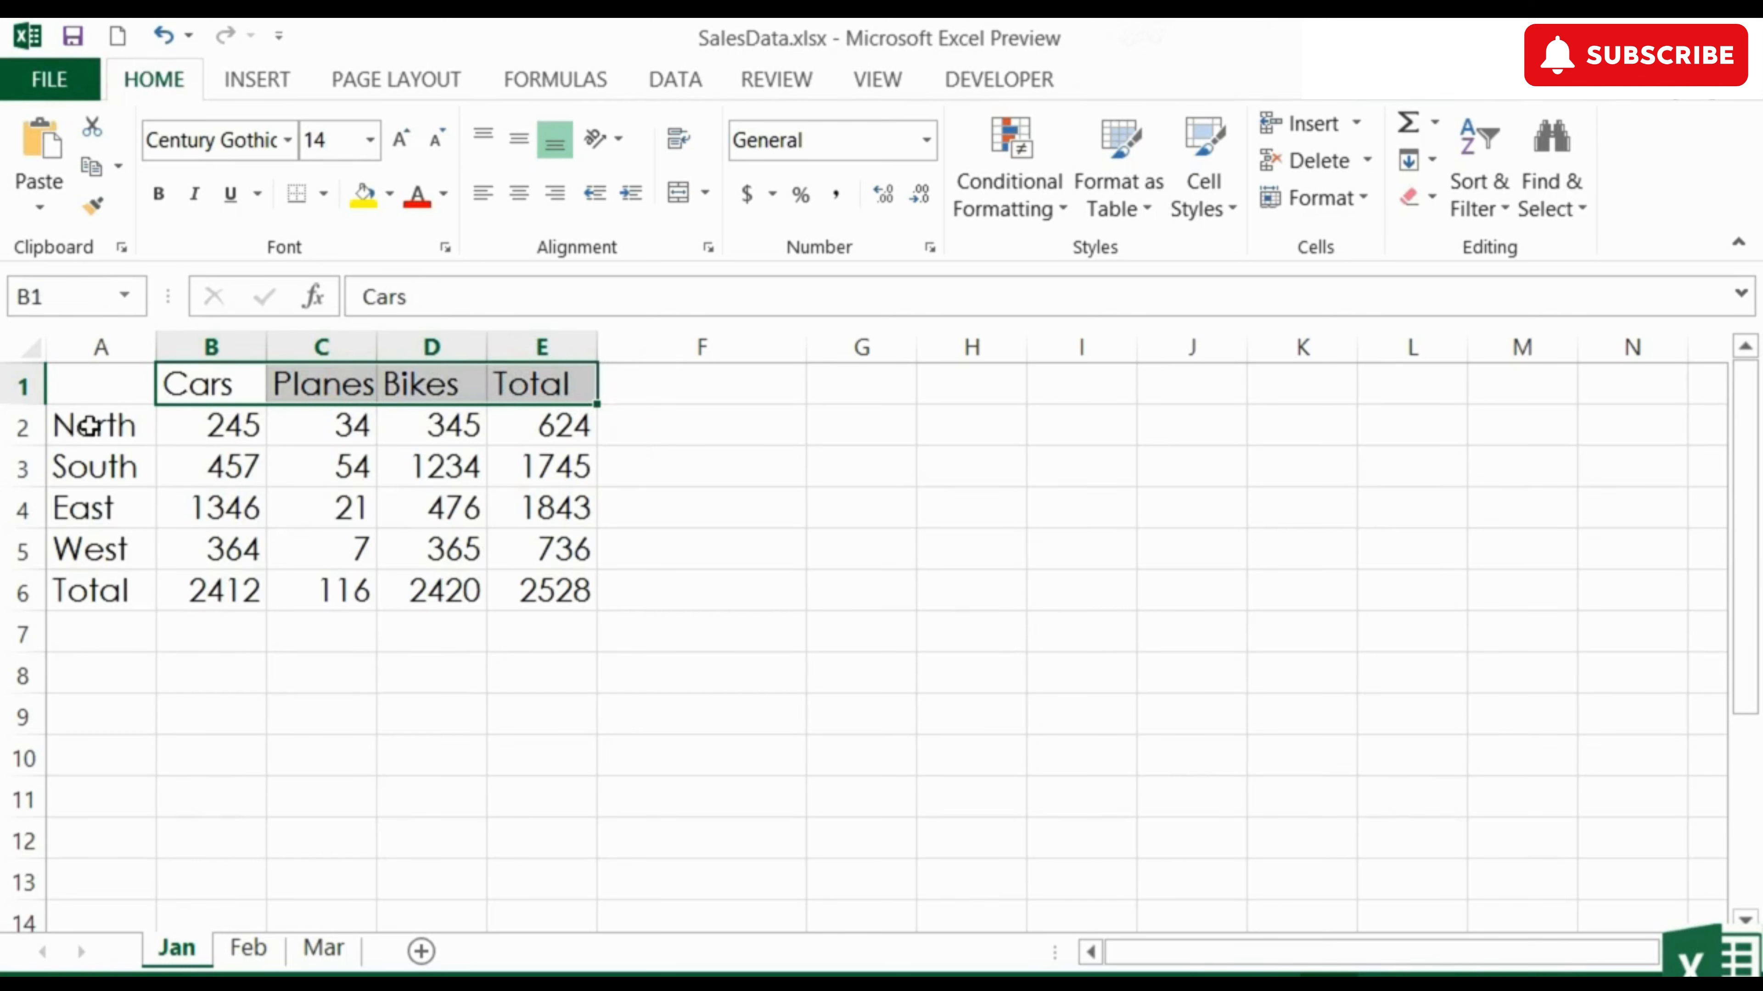
drag(87, 425, 104, 585)
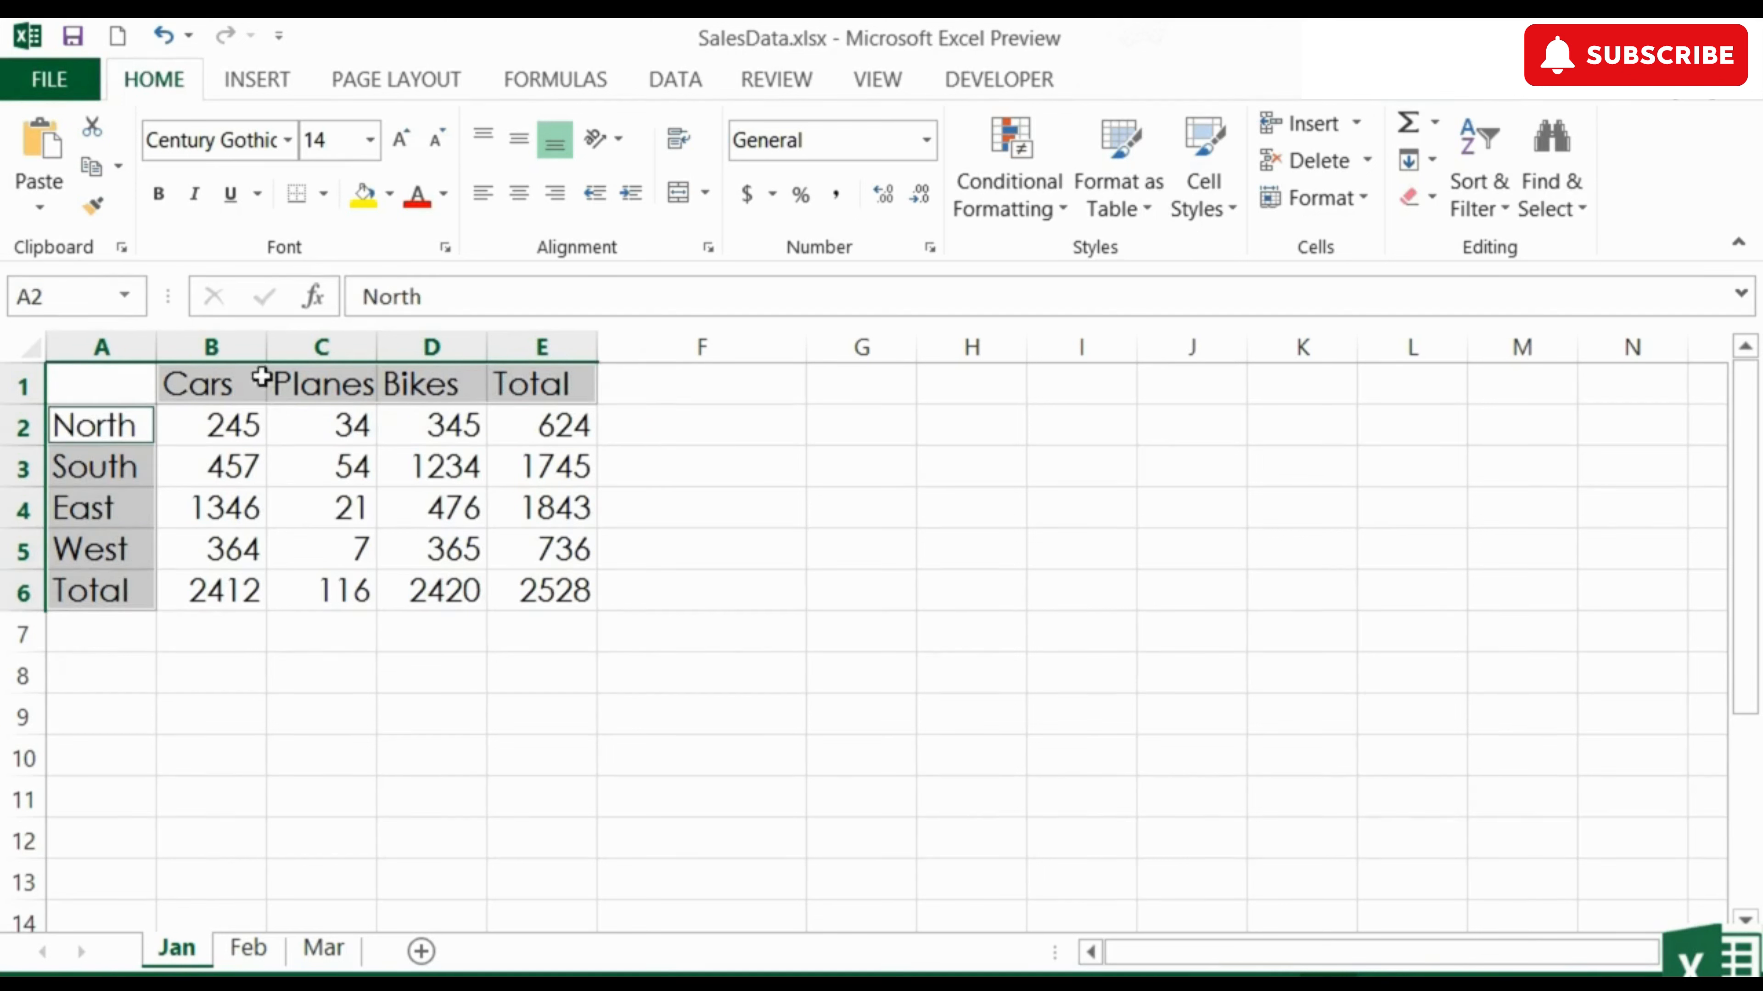
click(372, 141)
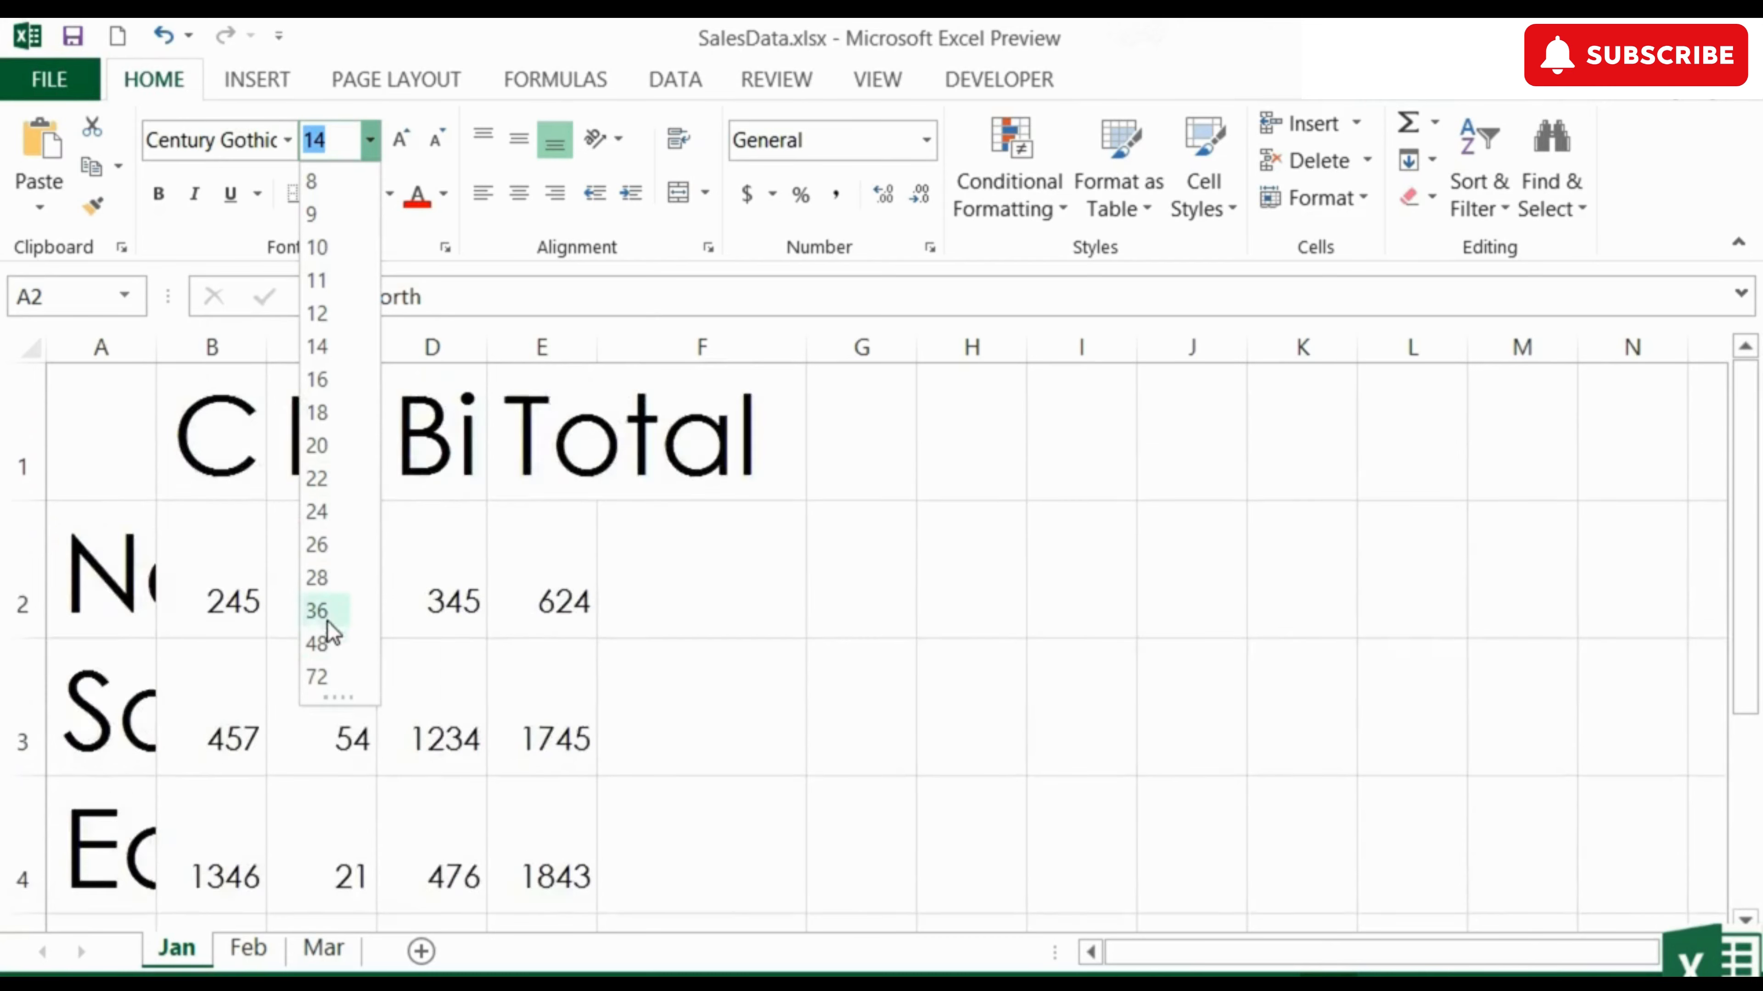
click(326, 336)
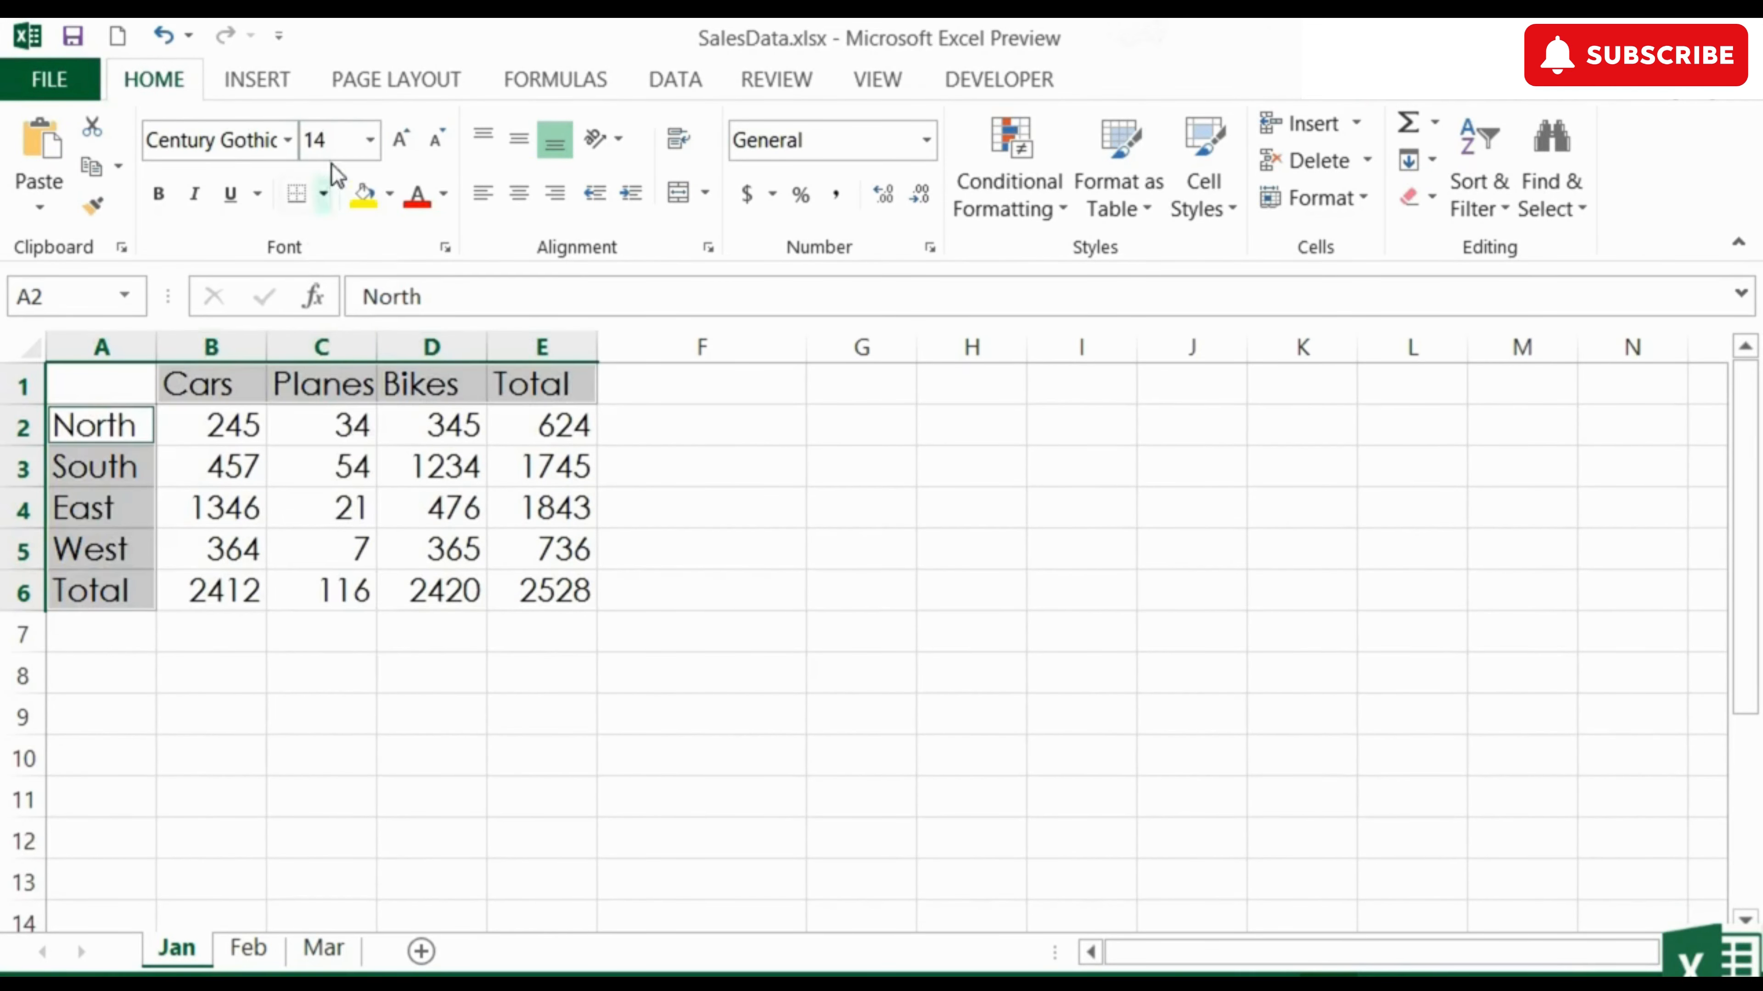
click(399, 140)
click(401, 141)
click(436, 142)
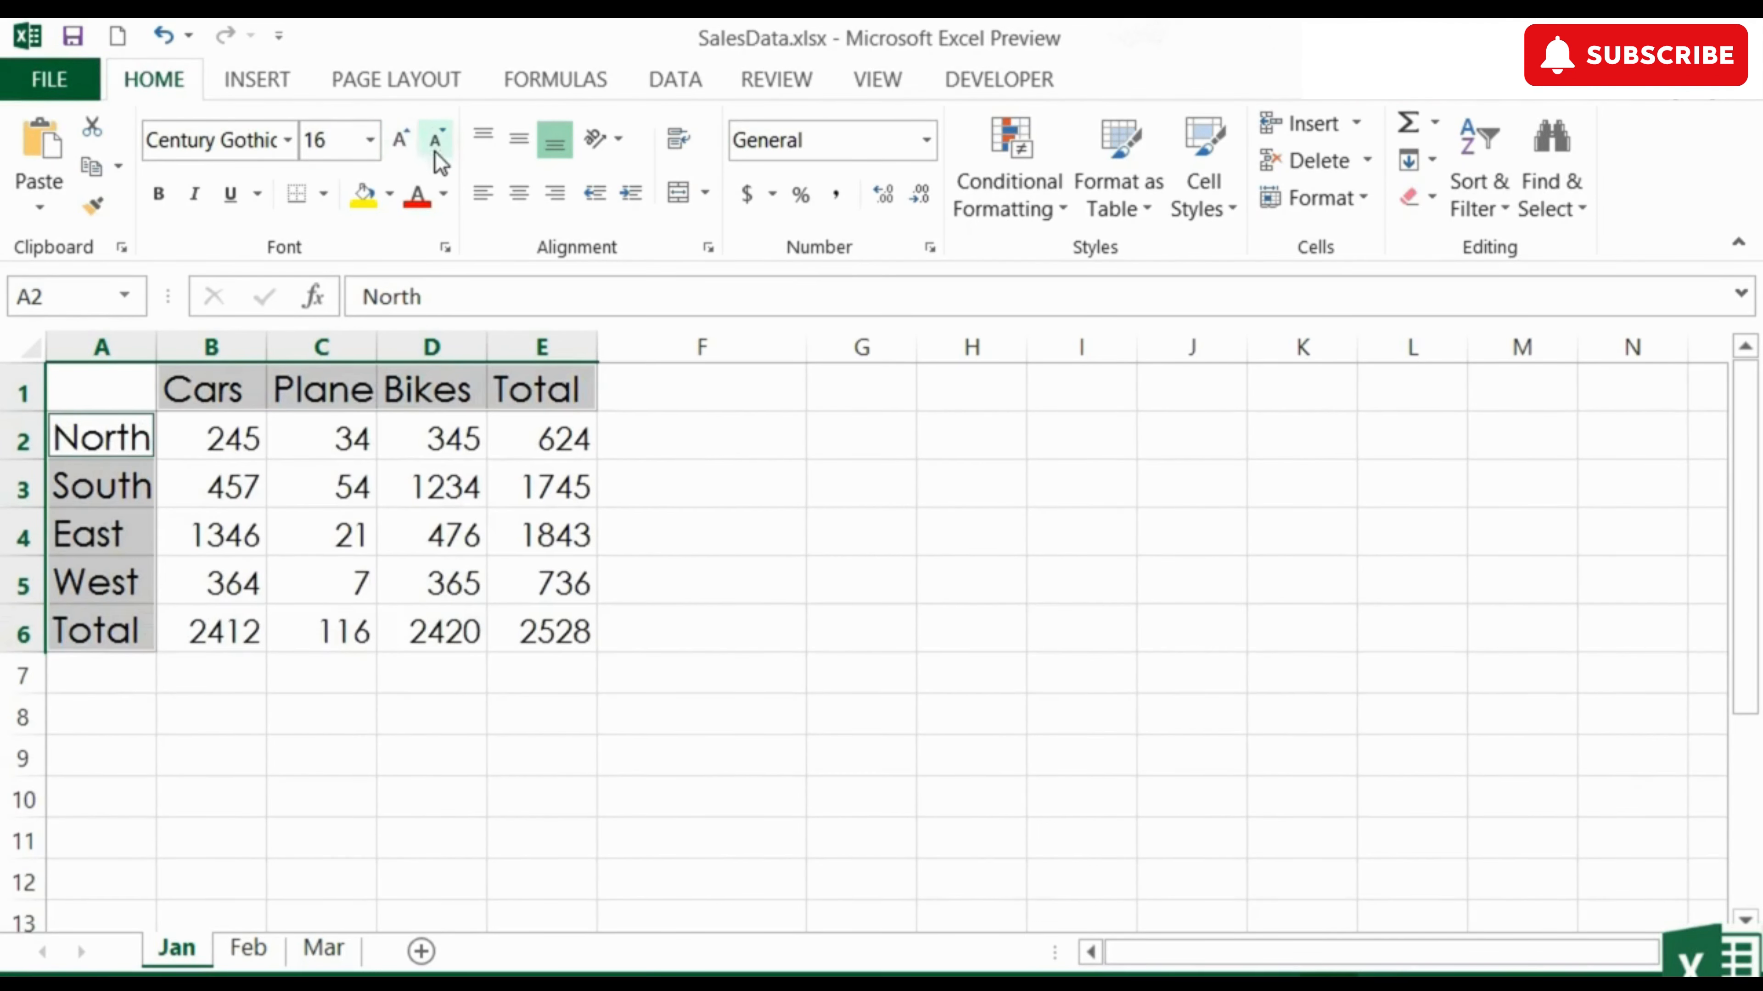
click(435, 143)
click(435, 142)
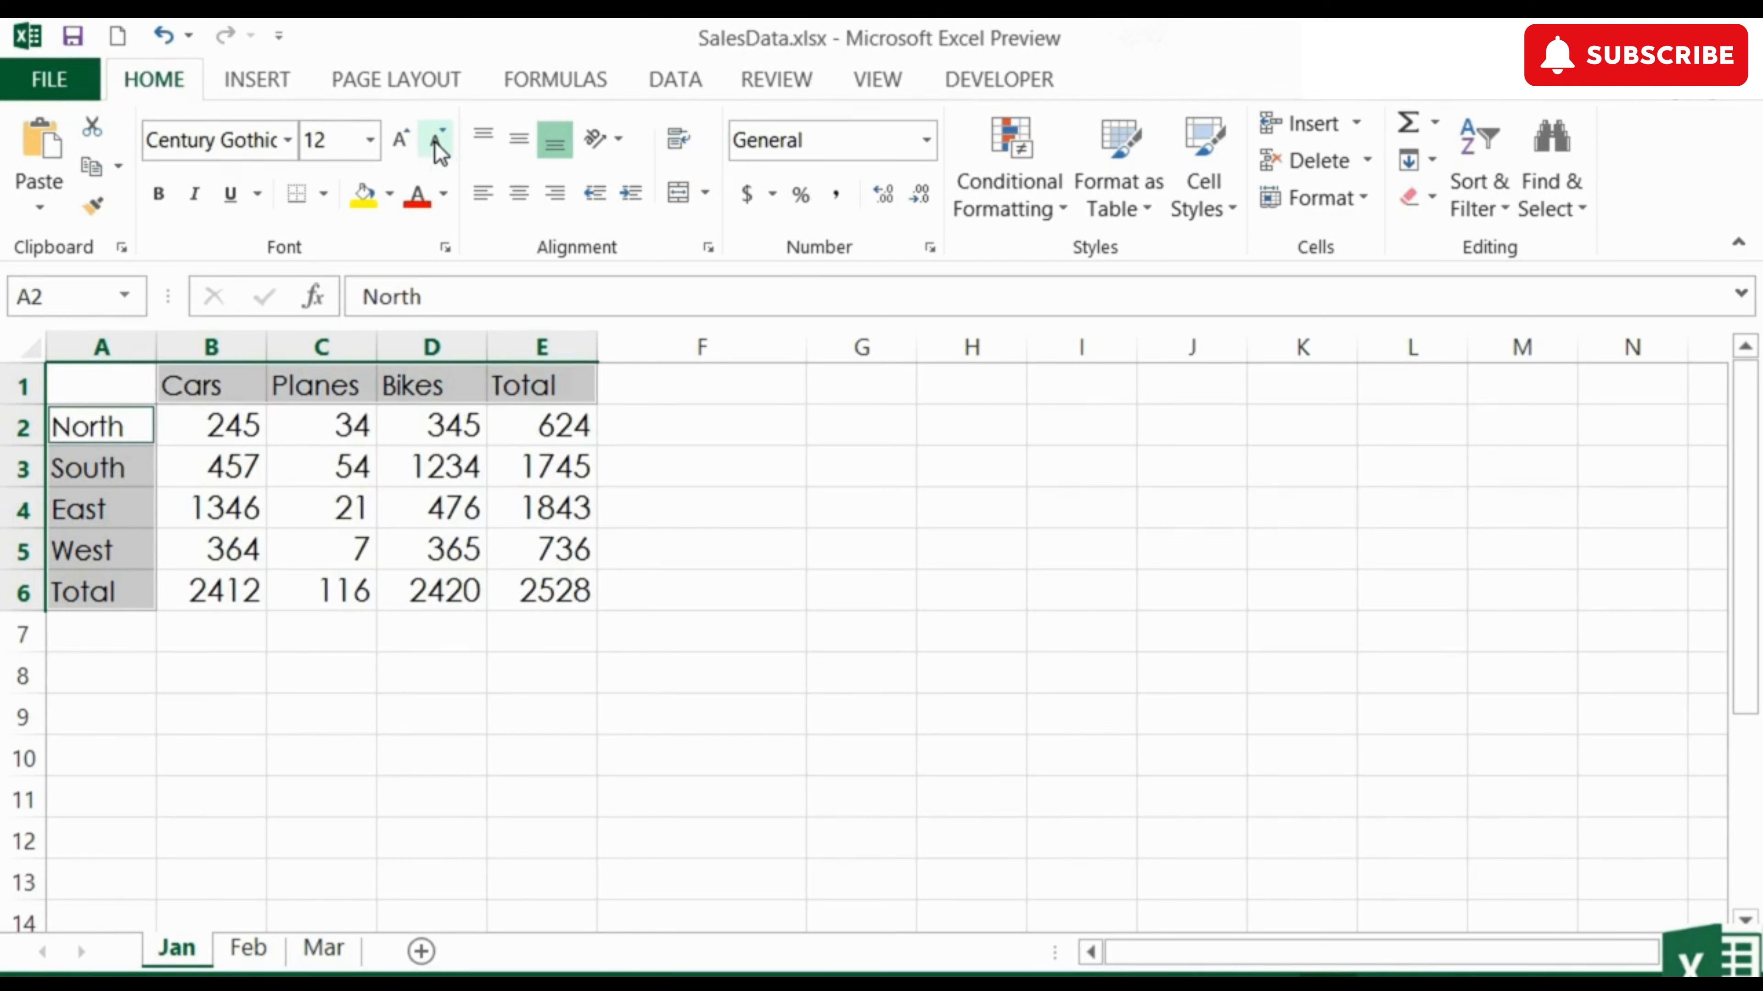
click(403, 147)
click(404, 153)
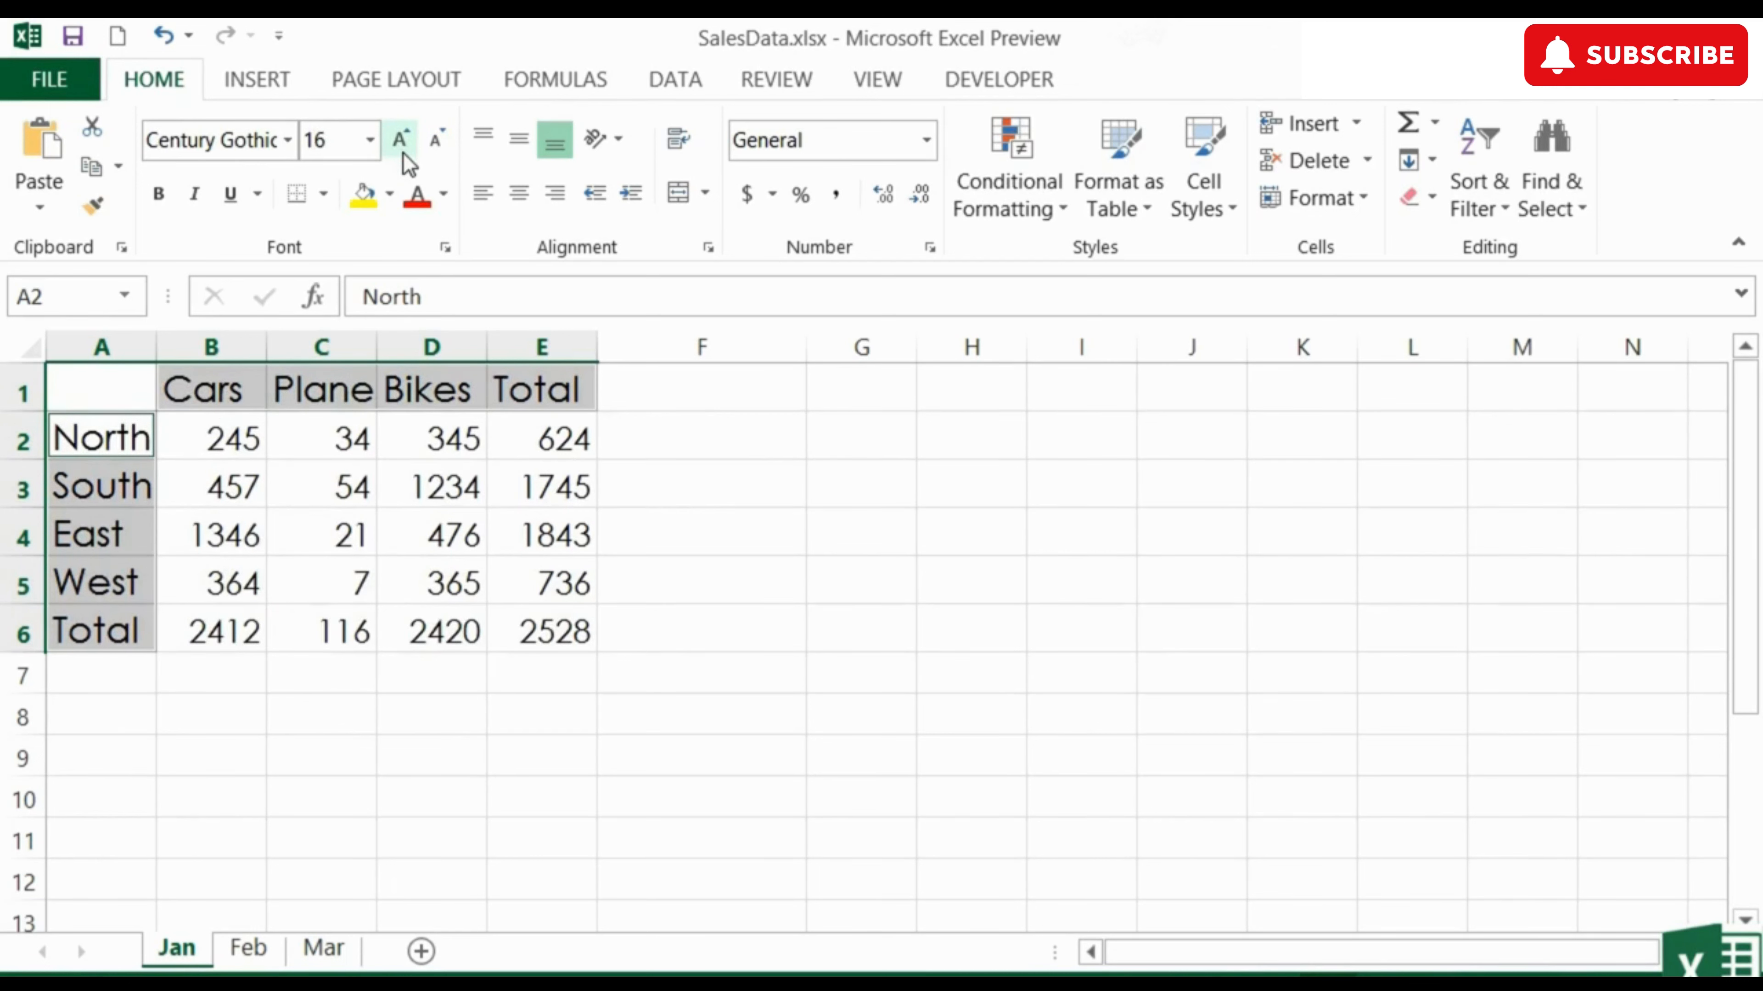
click(244, 438)
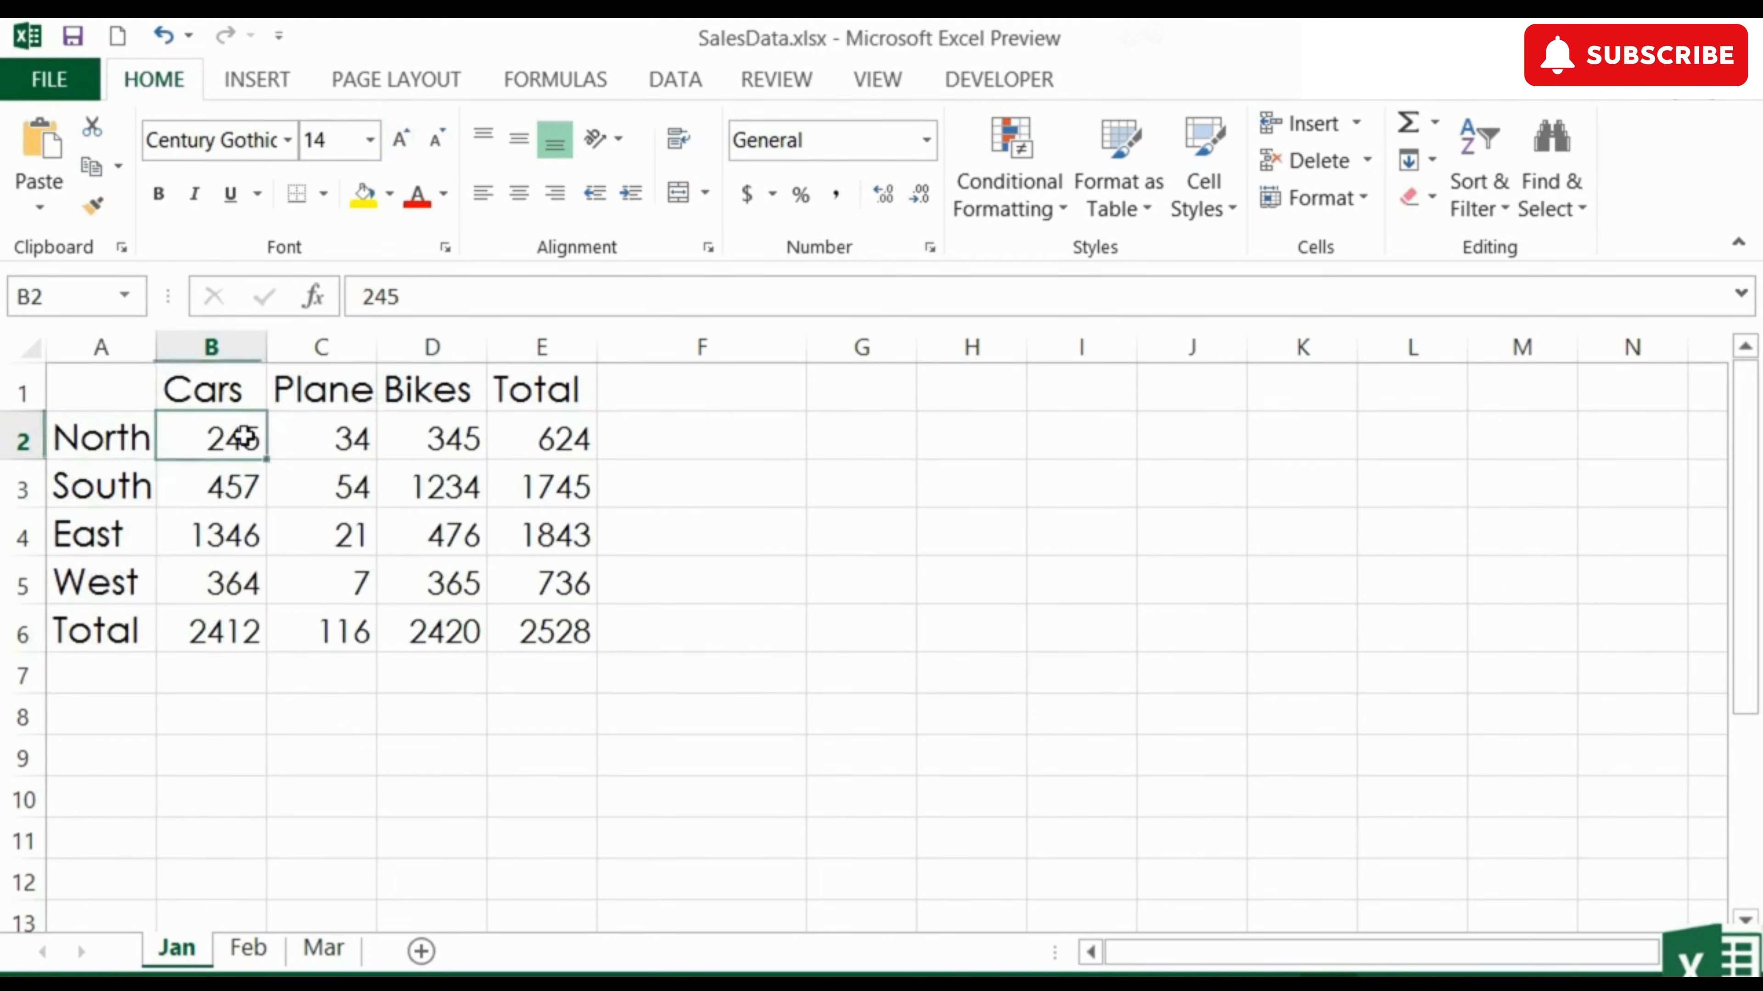
click(239, 393)
click(333, 390)
click(394, 389)
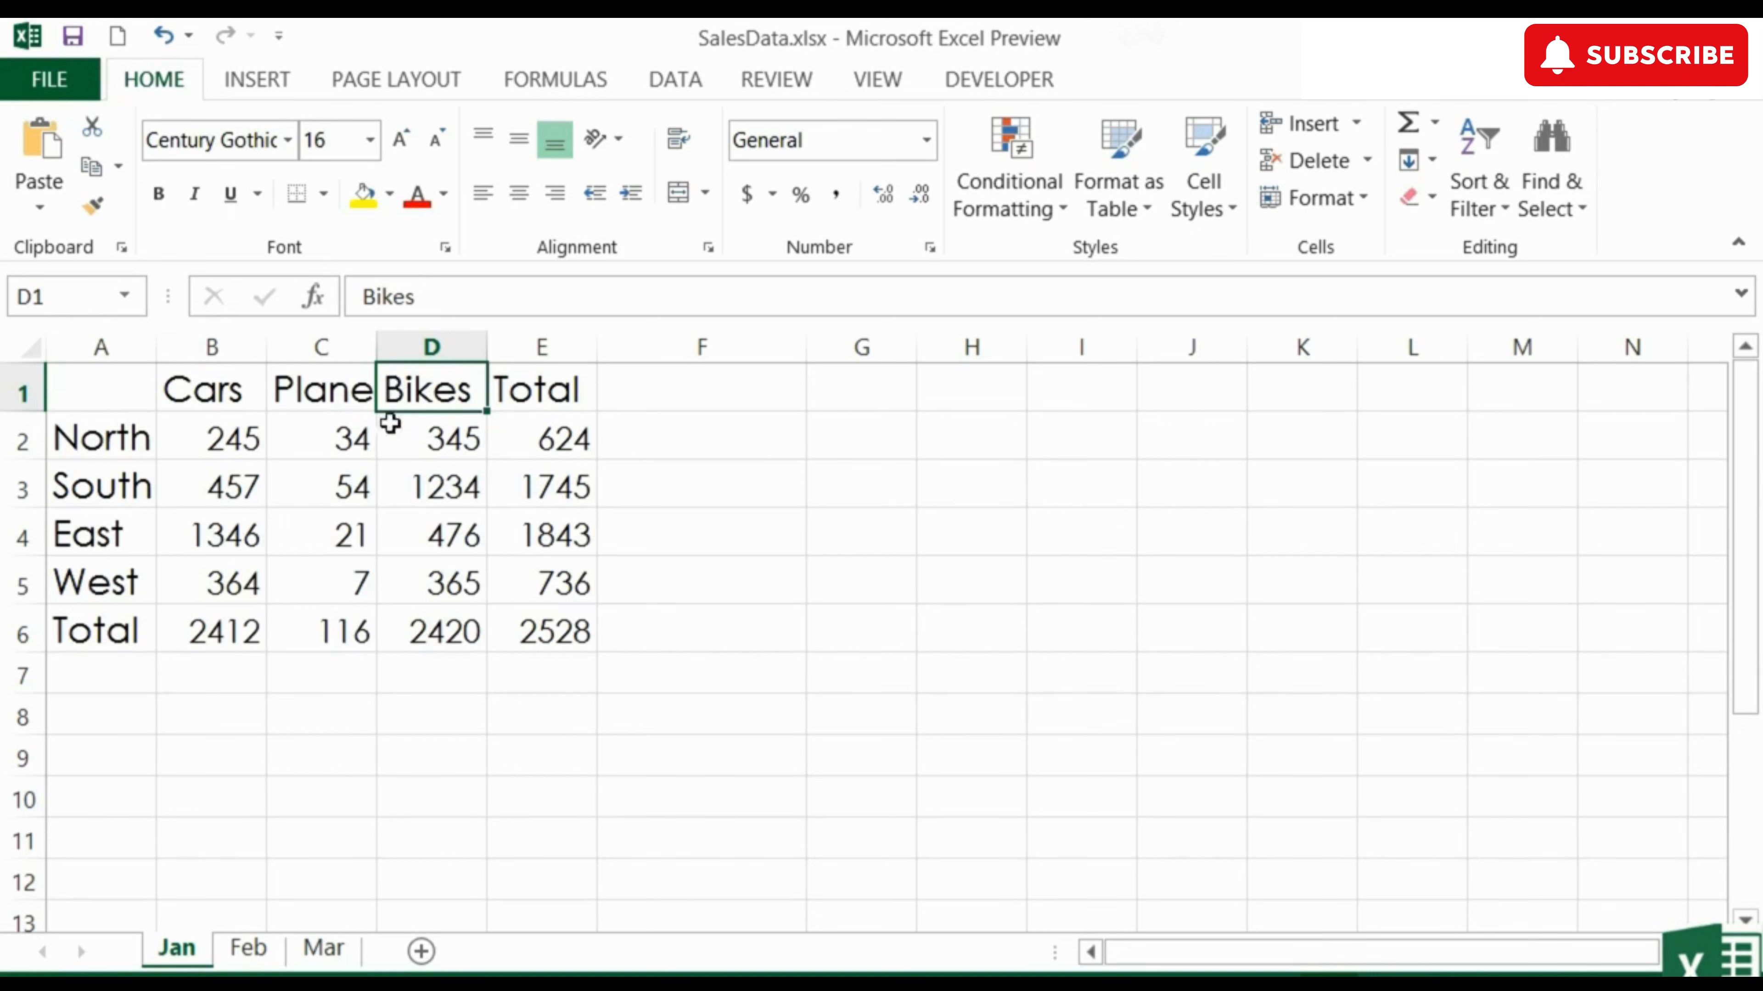
- Change the font colour of the Total row values in B6:E6 to dark orange
drag(215, 635, 504, 634)
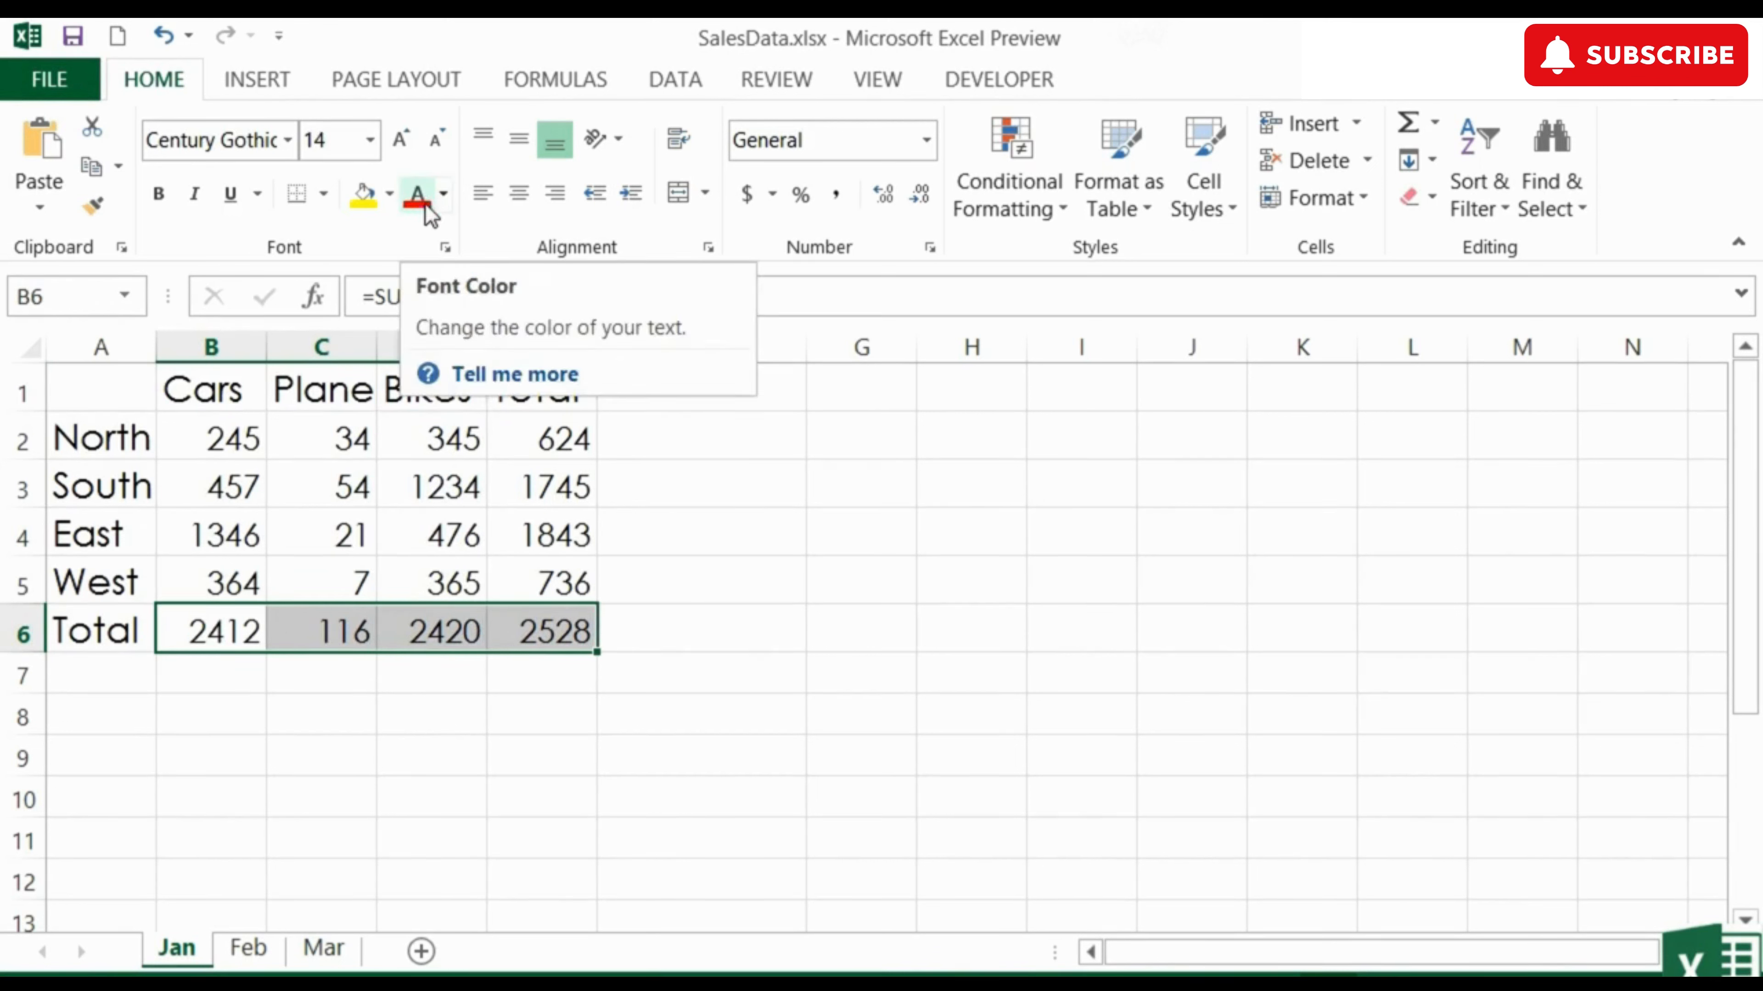
click(444, 196)
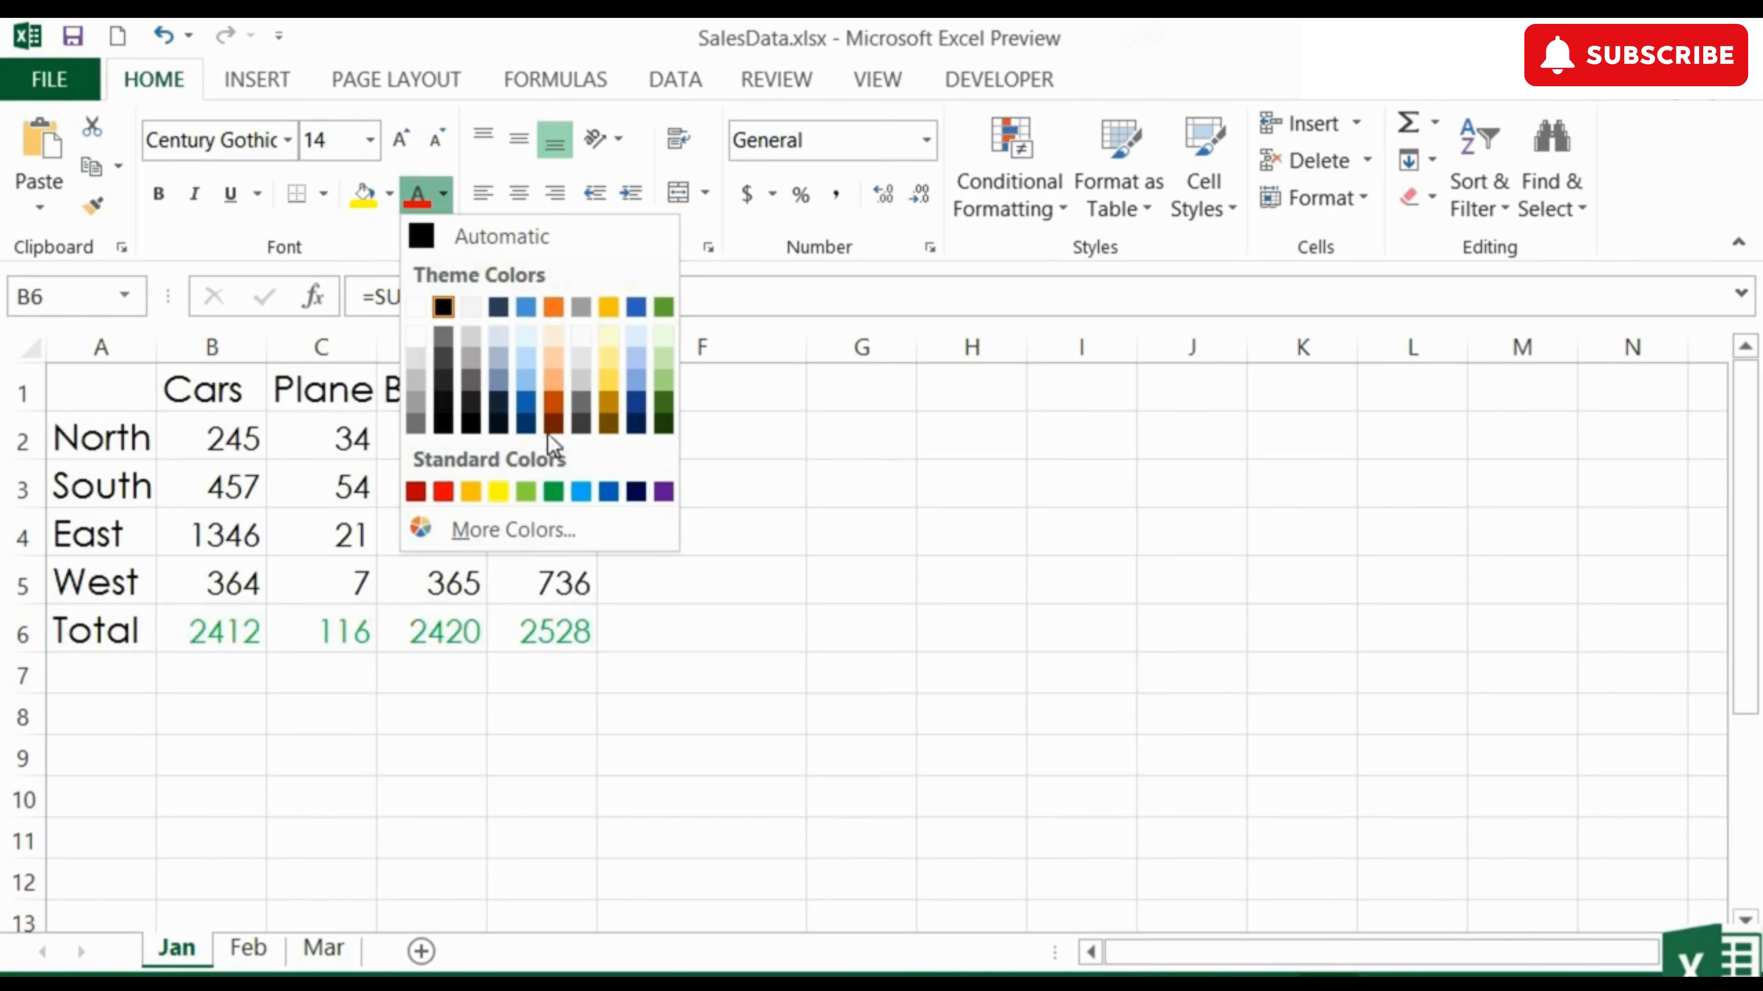
click(552, 404)
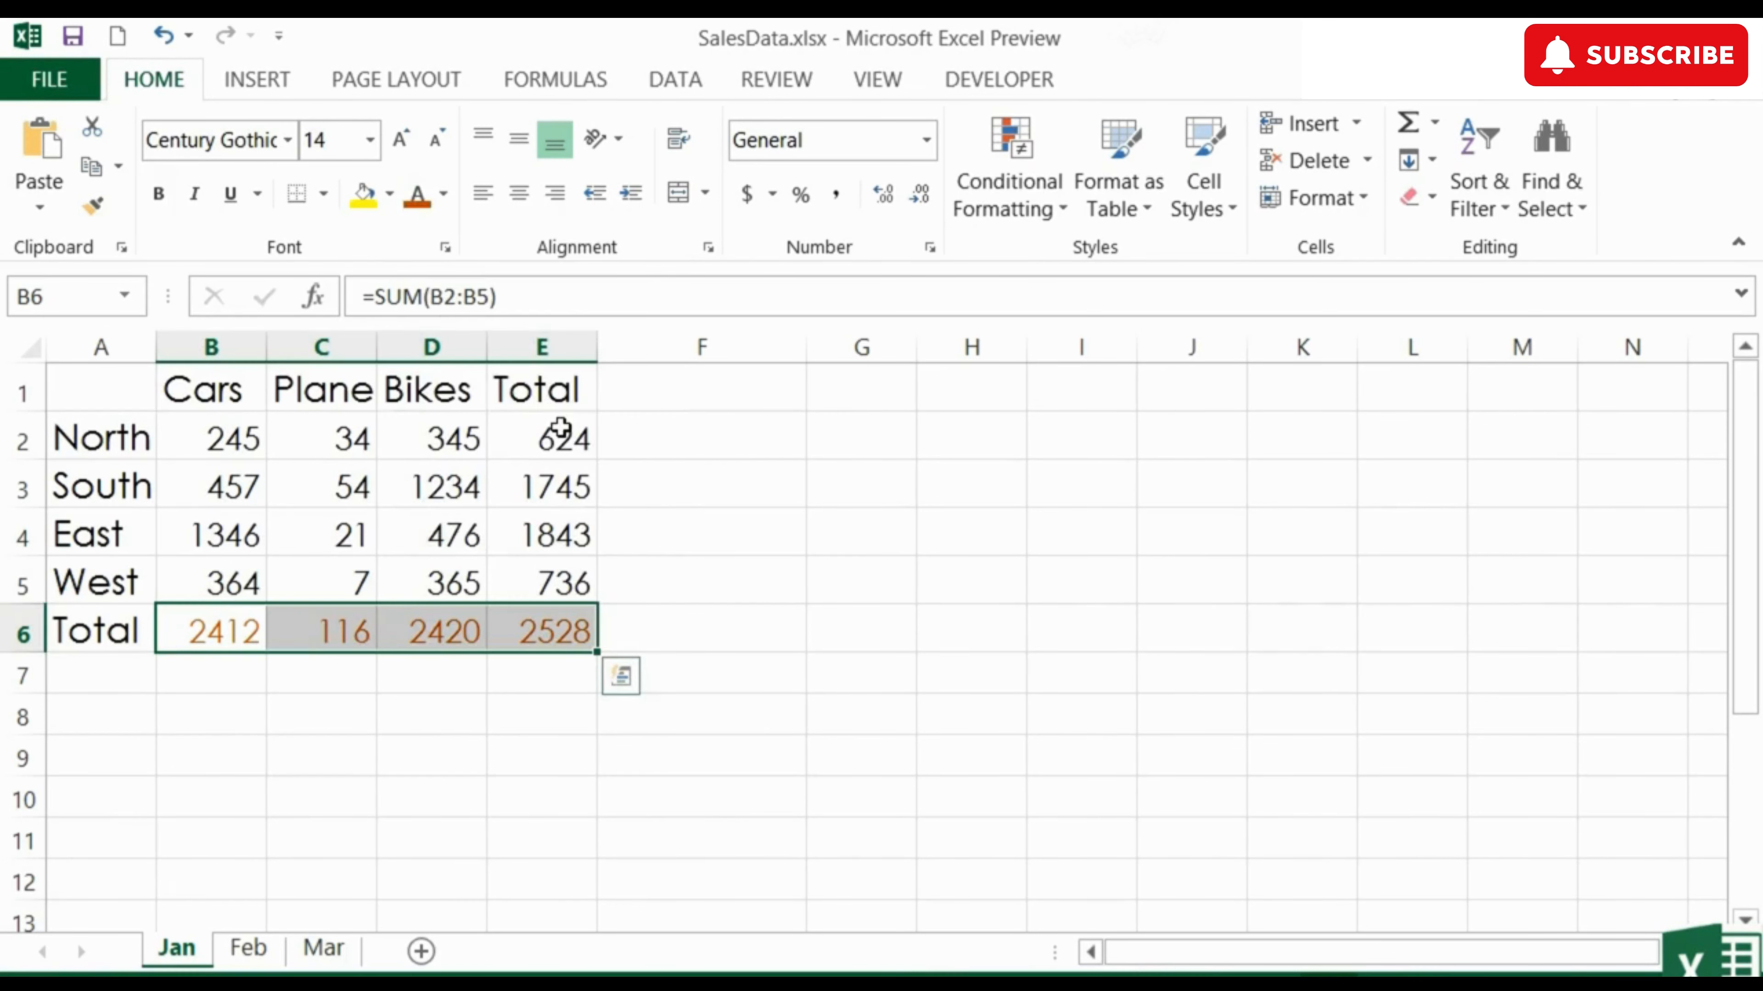
- Change the font colour of the Total column values in E2:E5 to a darker blue
drag(561, 428, 560, 566)
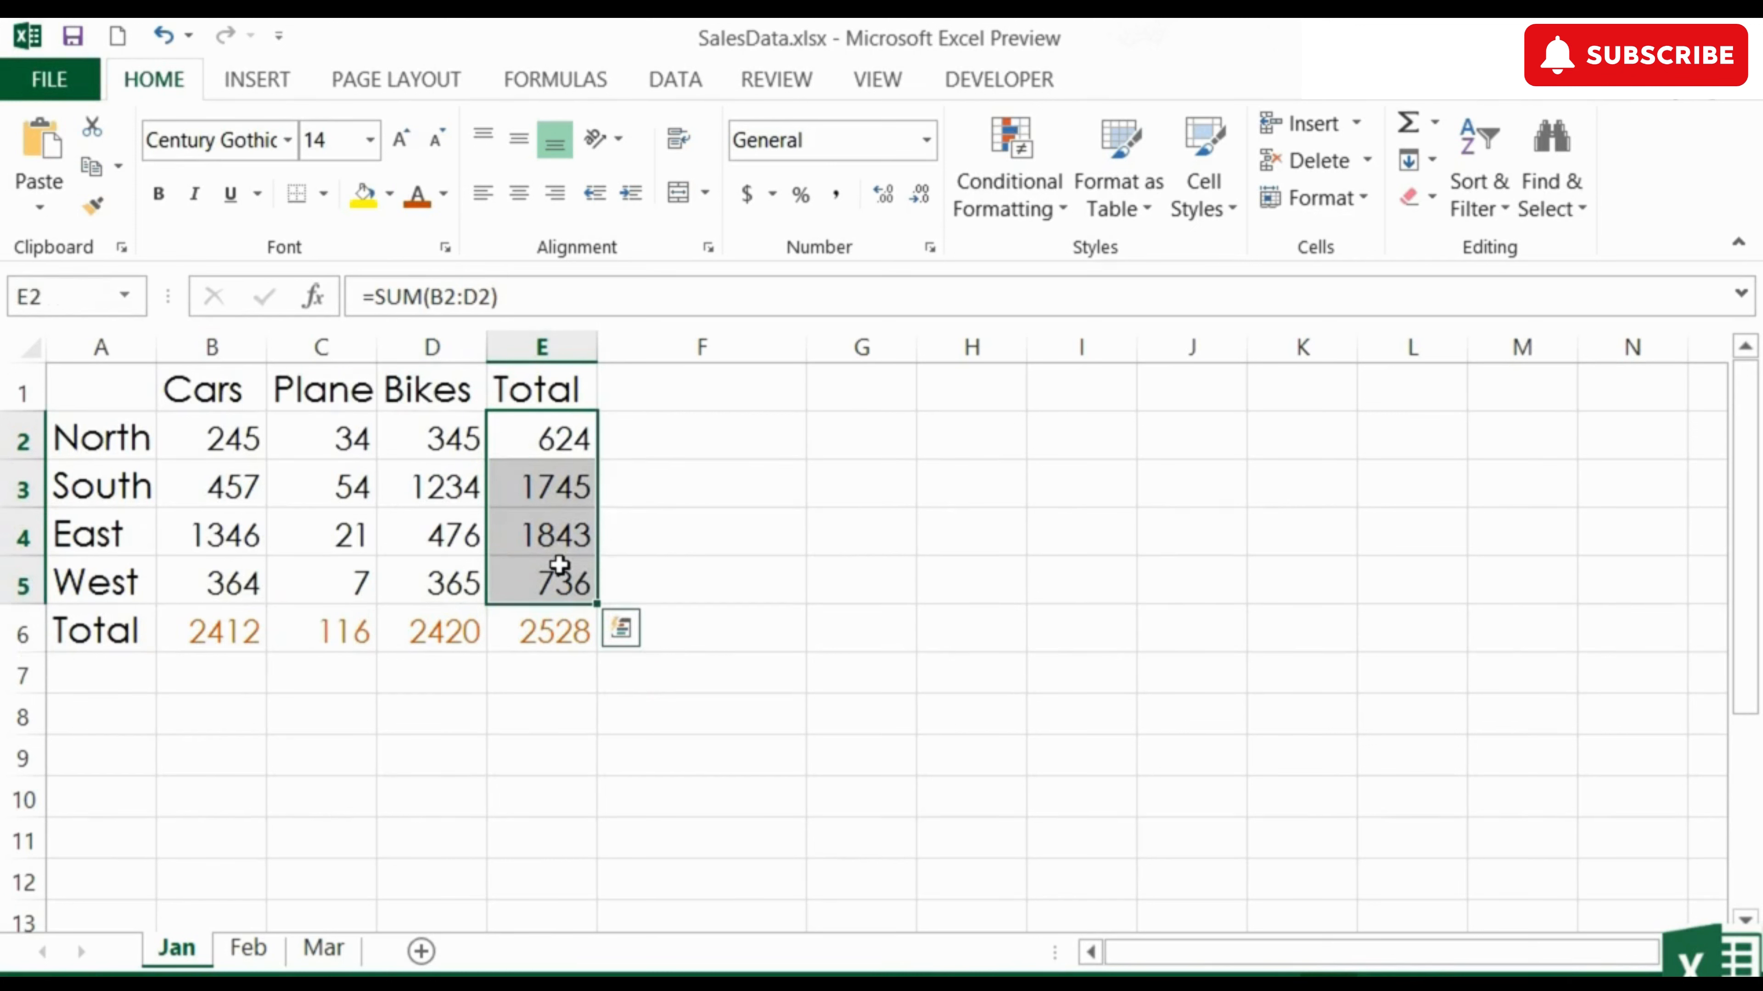
click(444, 196)
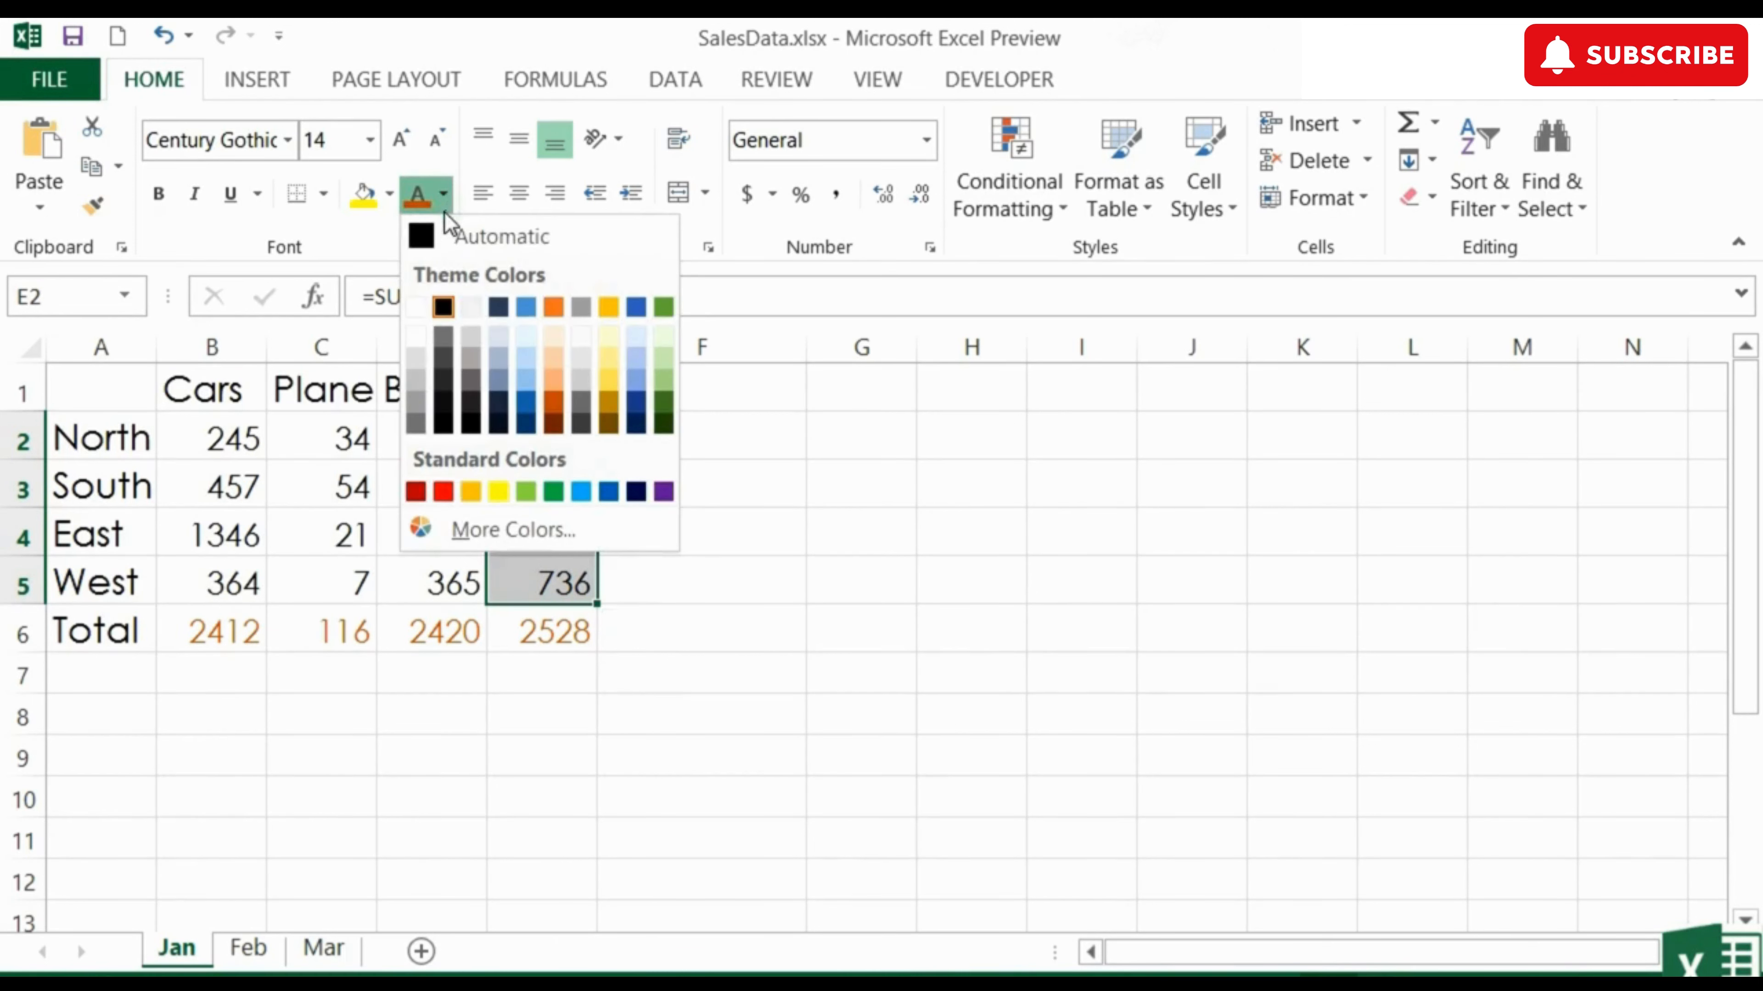
click(525, 406)
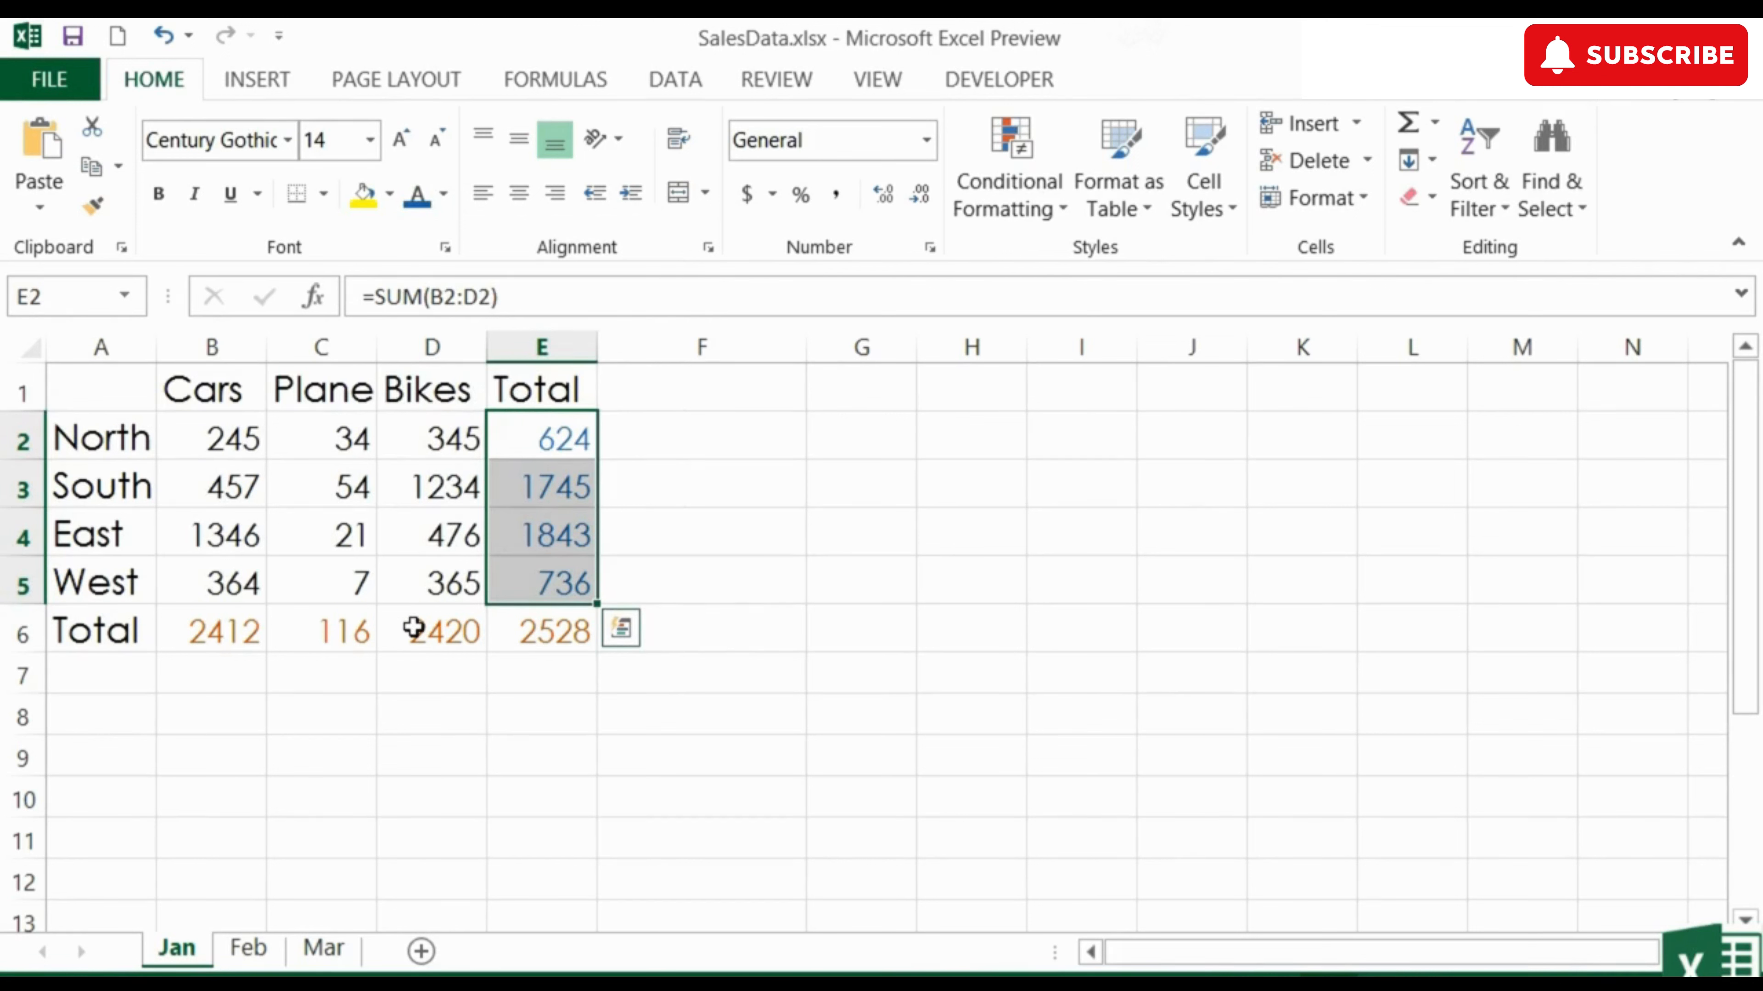
- Fill the heading row A1:E1 with a light orange background
drag(548, 388, 116, 391)
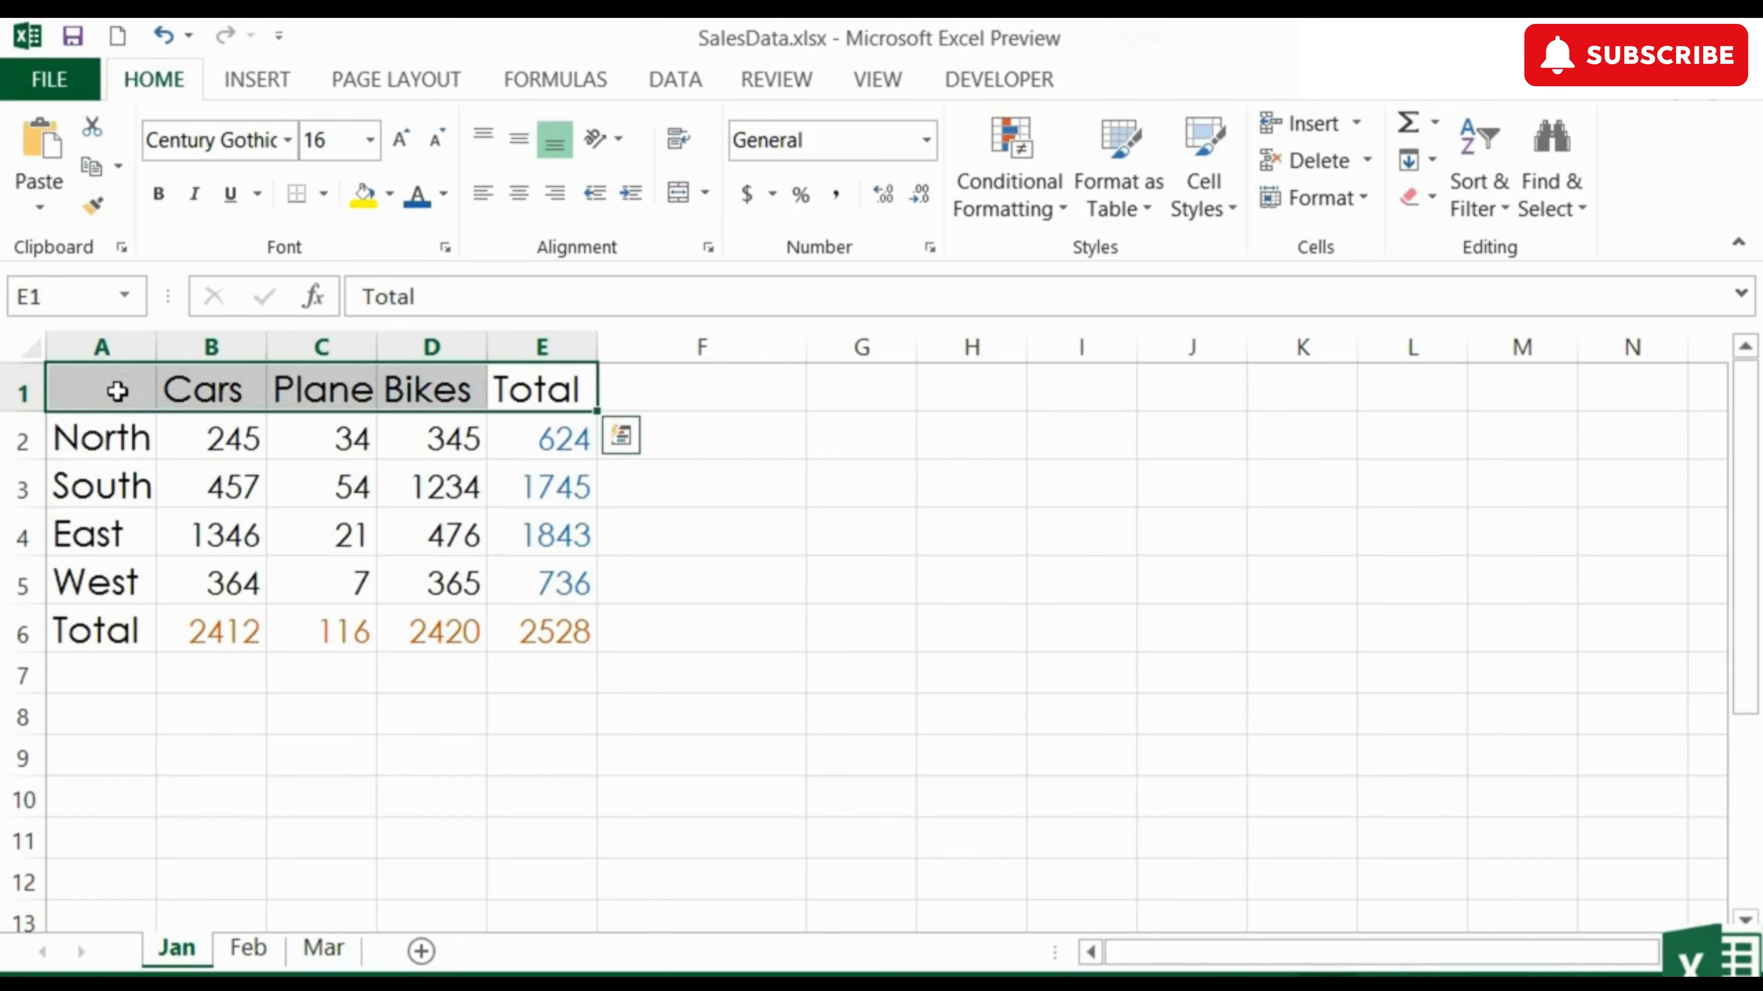
click(388, 202)
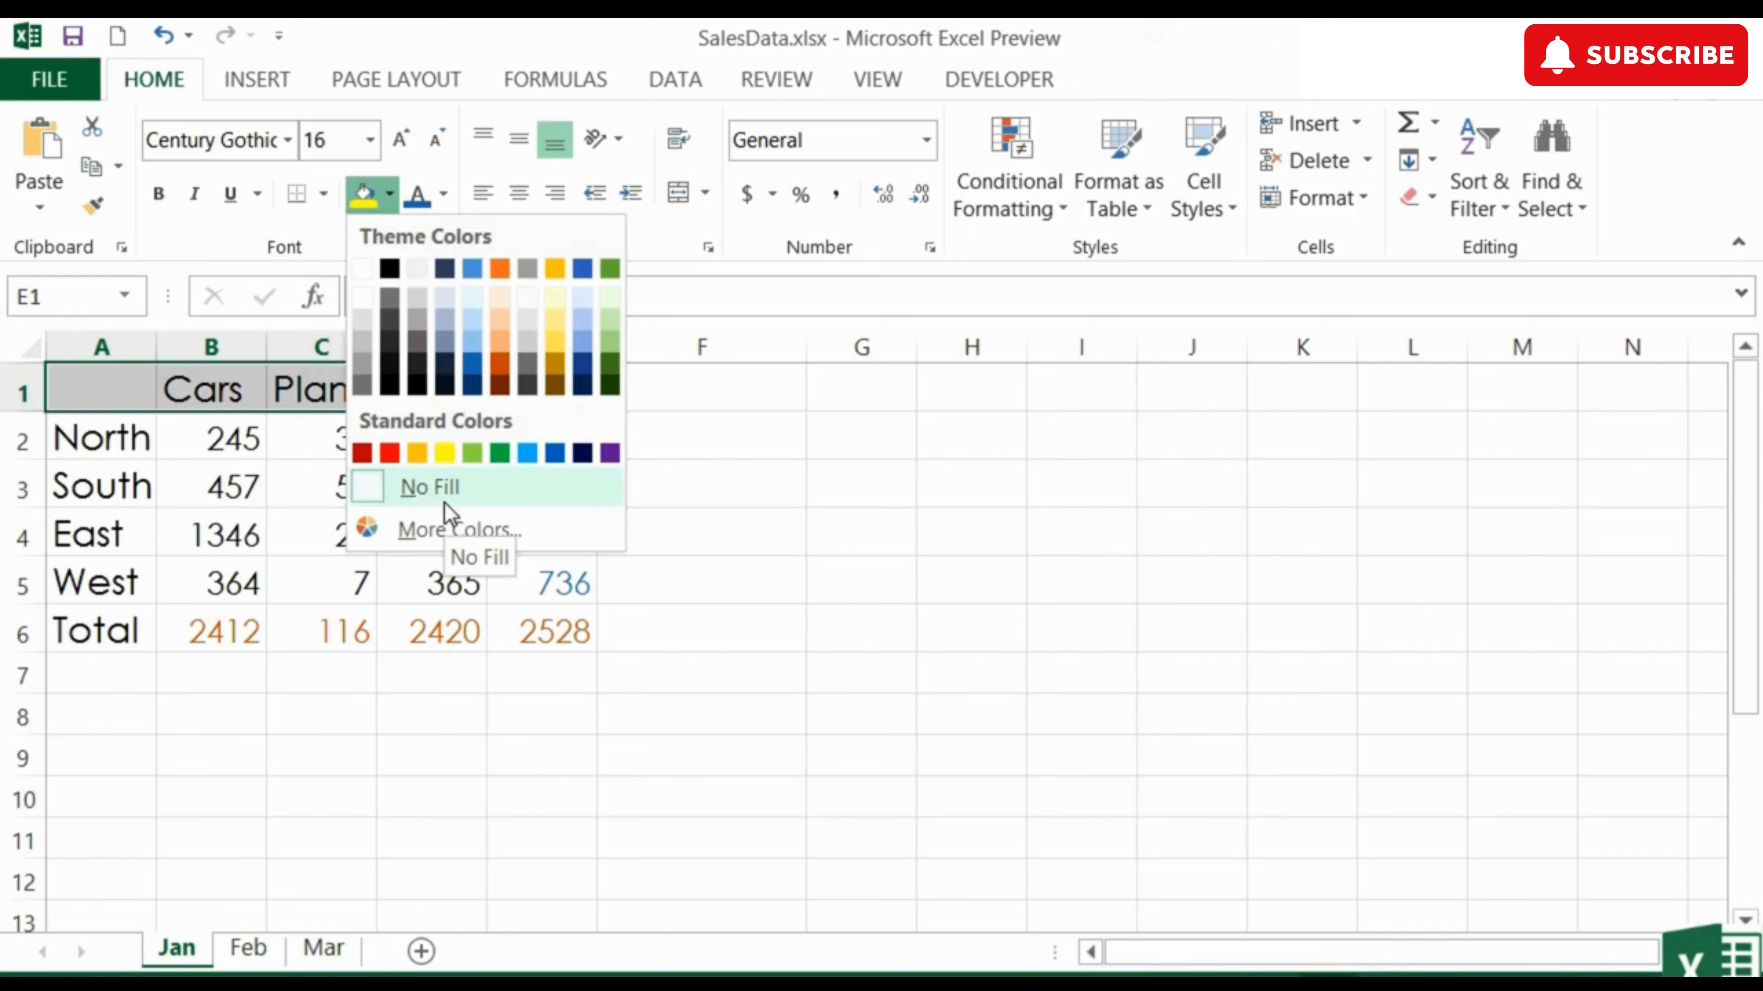
click(503, 326)
click(122, 436)
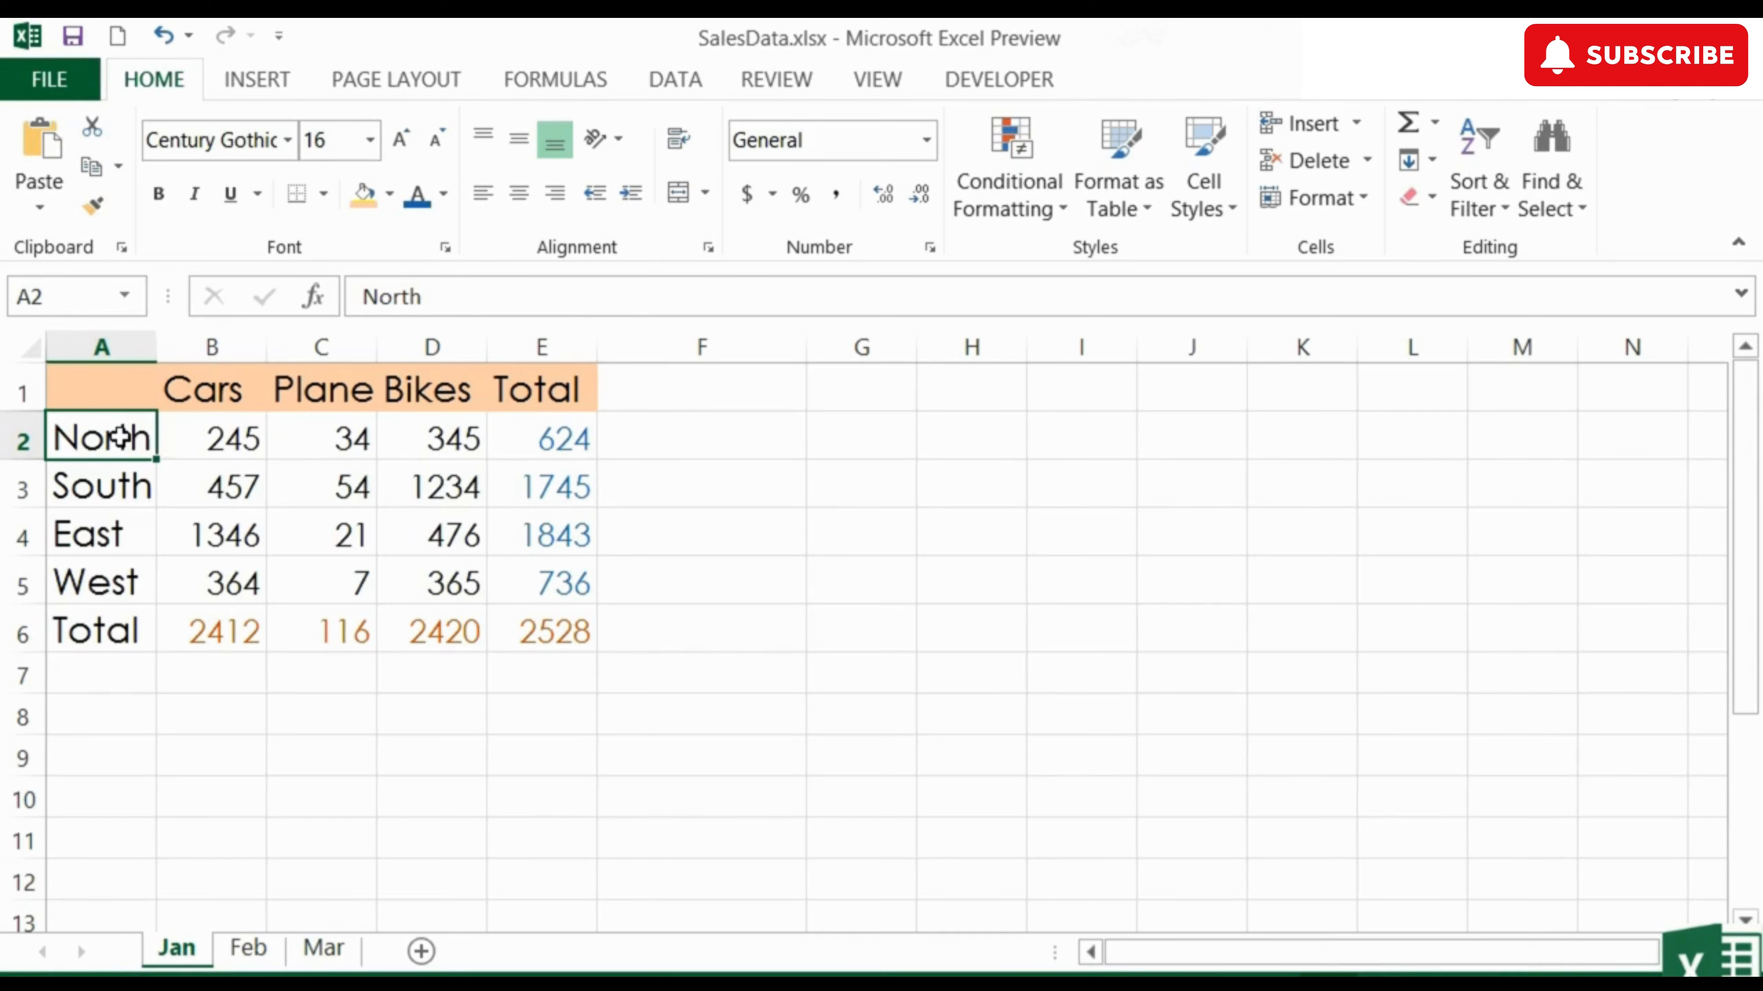
- Try bold formatting on the heading row A1:E1 and the row labels in A2:A6, and remove it again
drag(521, 385, 117, 374)
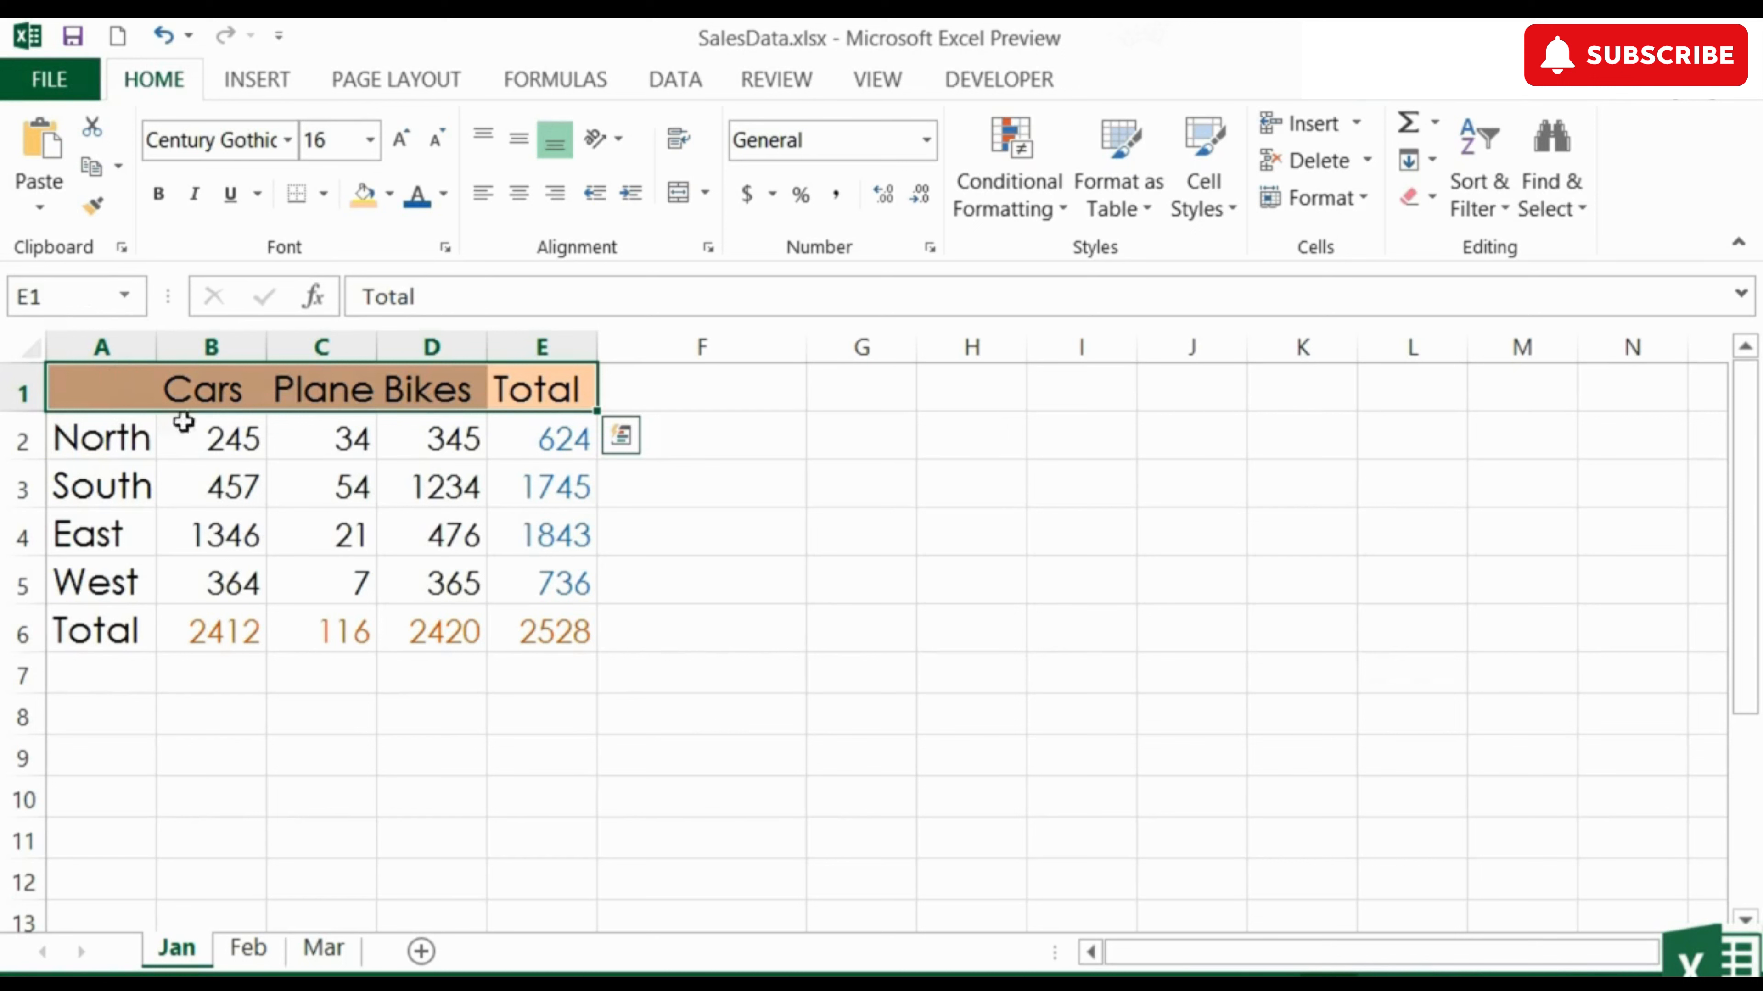
click(123, 441)
drag(123, 441, 112, 631)
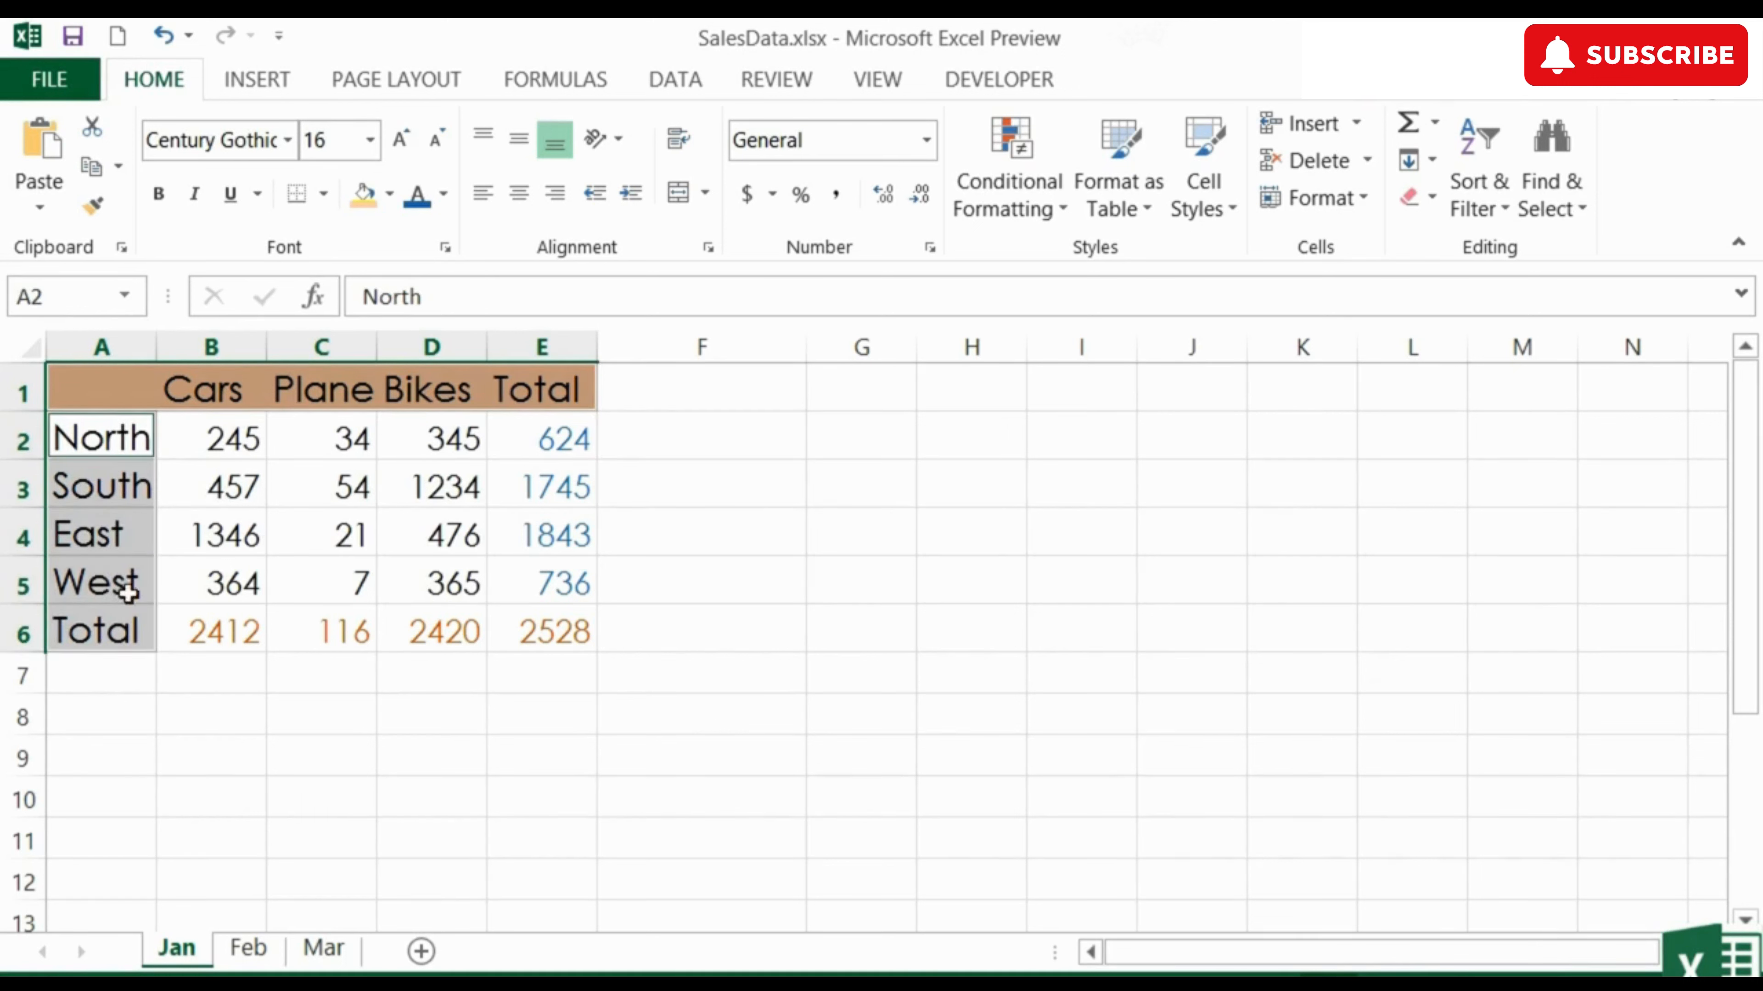
click(160, 198)
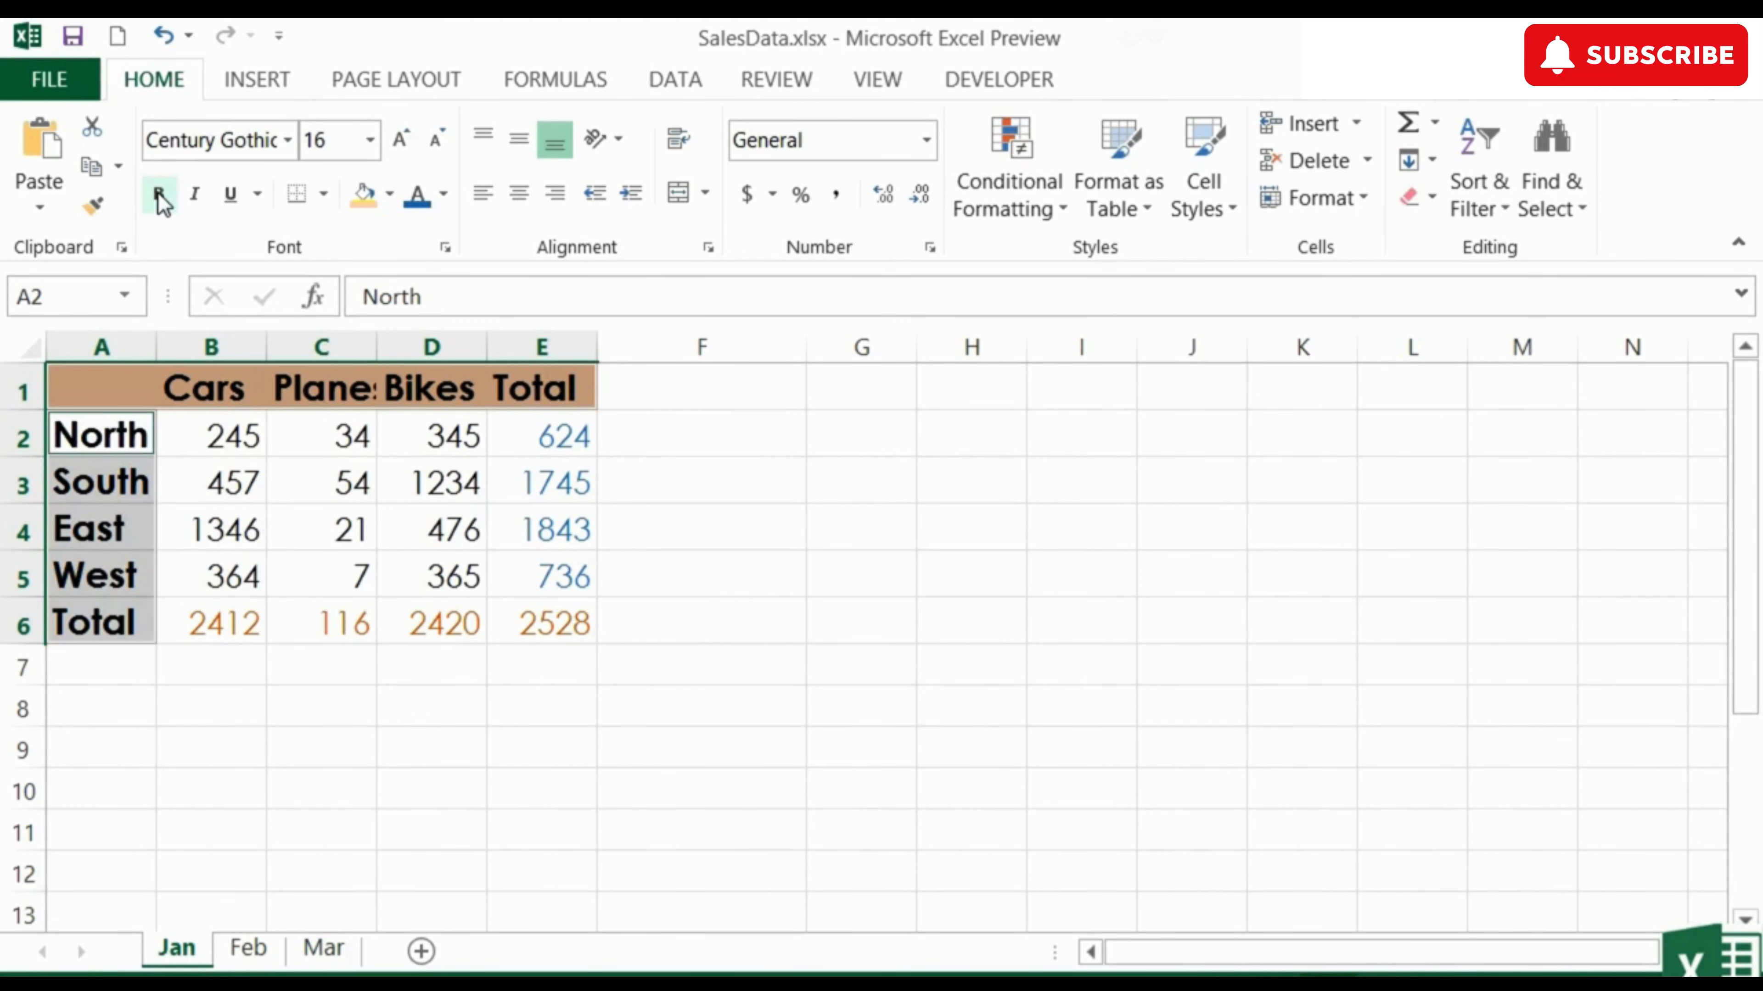
click(160, 197)
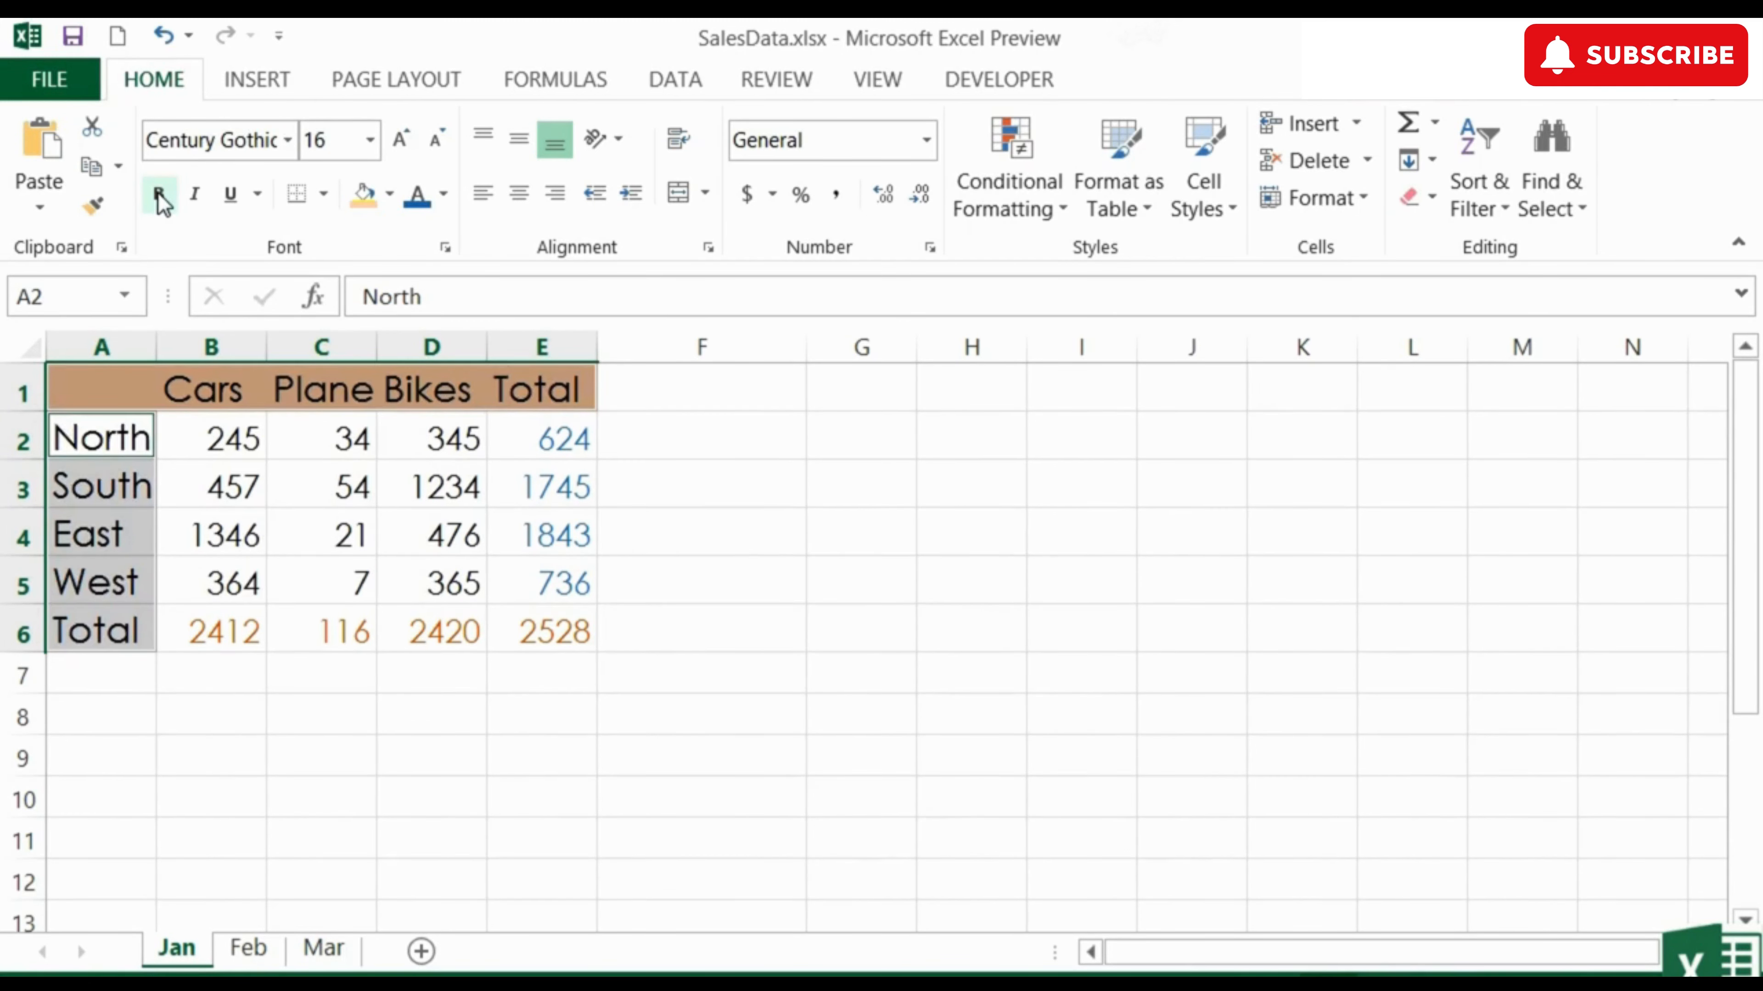
- Try italic and bold separately on the heading row A1:E1 and row labels A2:A6, removing each style again
click(196, 197)
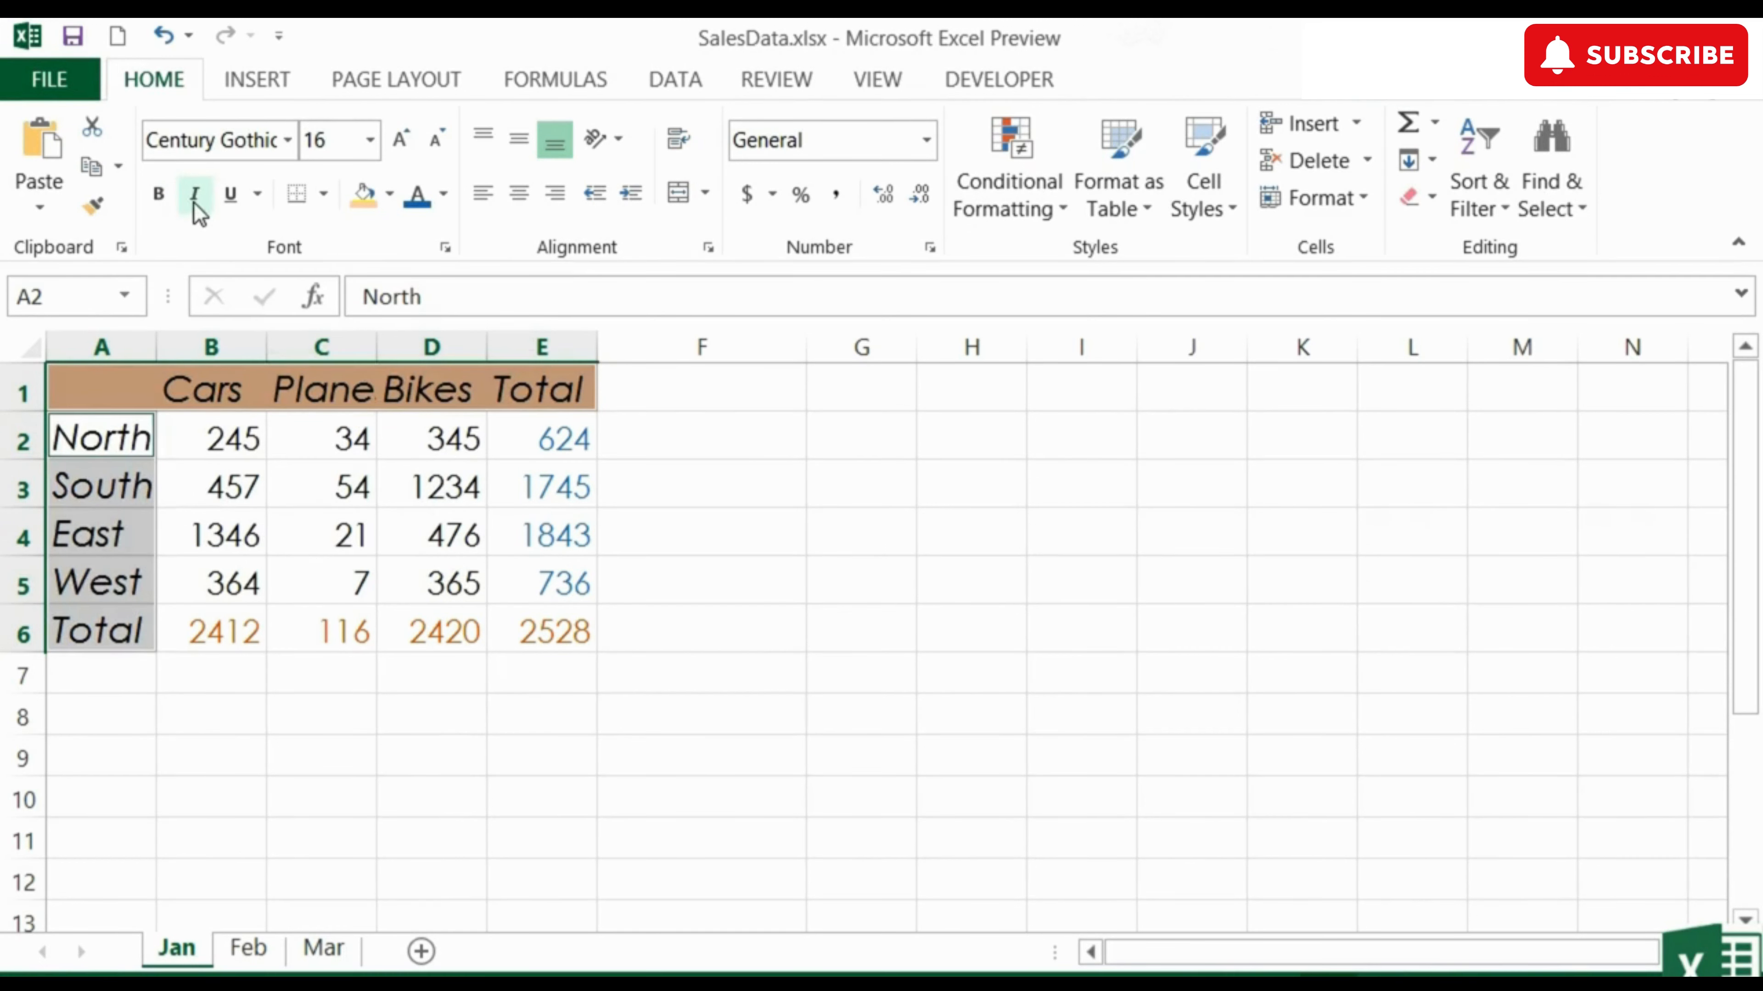
click(195, 202)
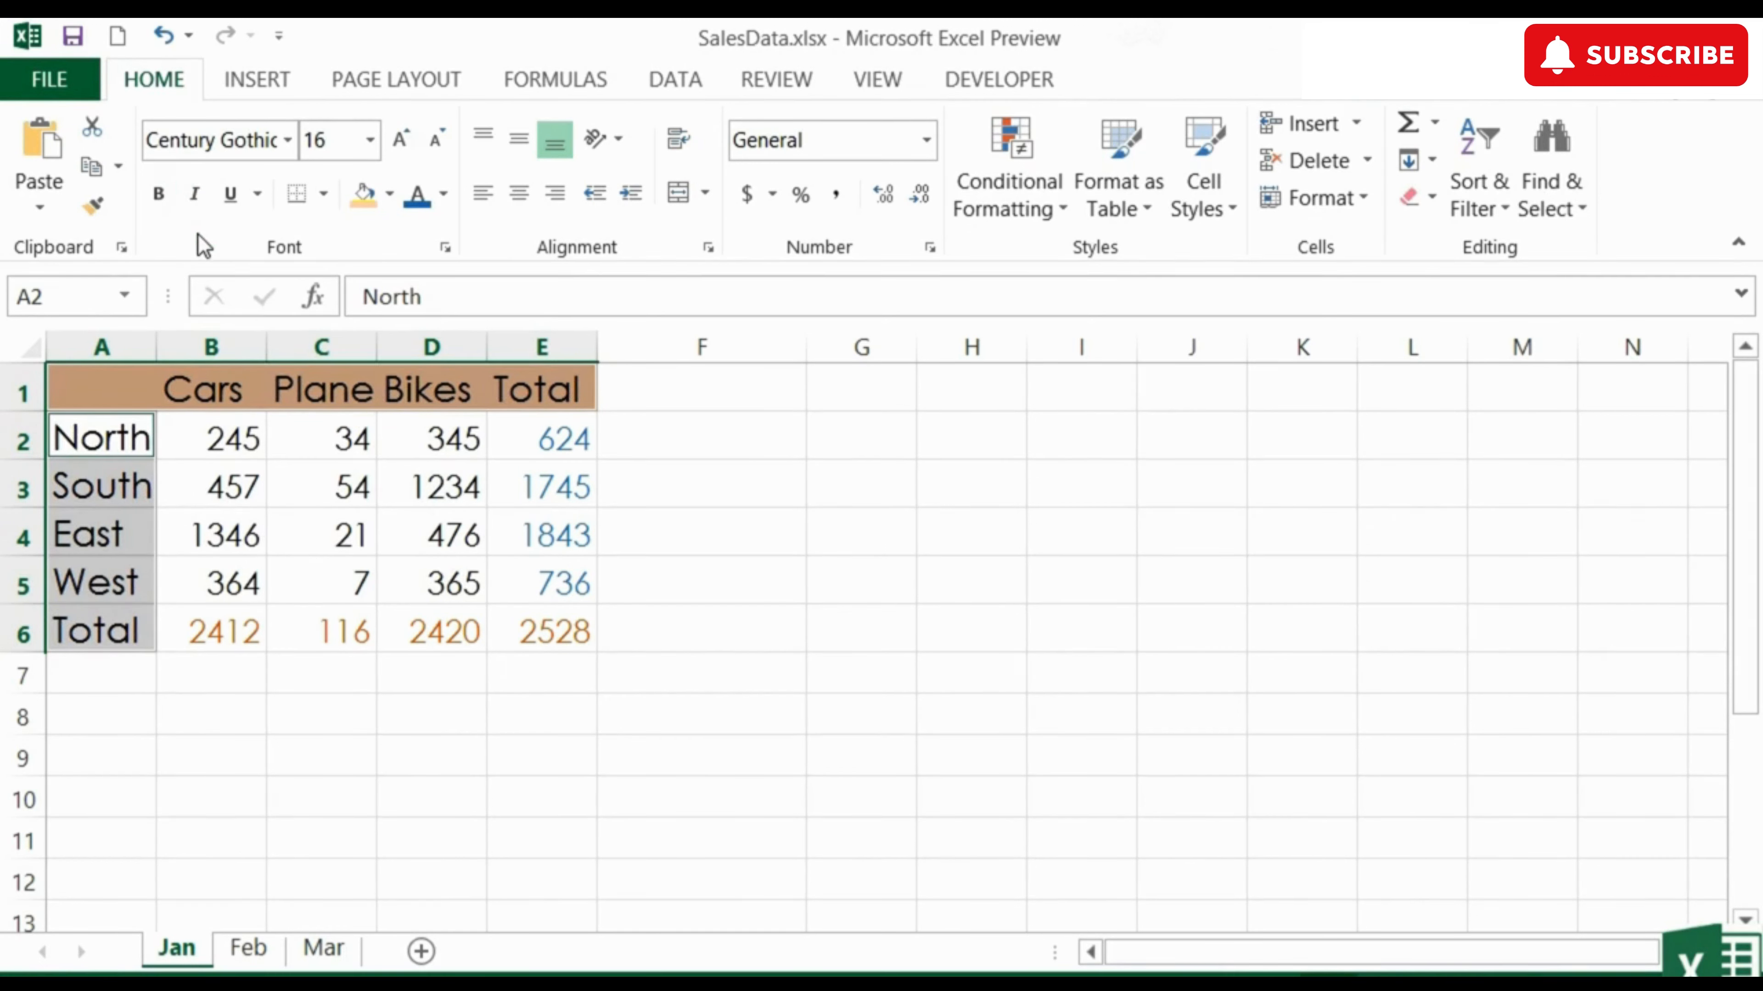
key(ctrl+b)
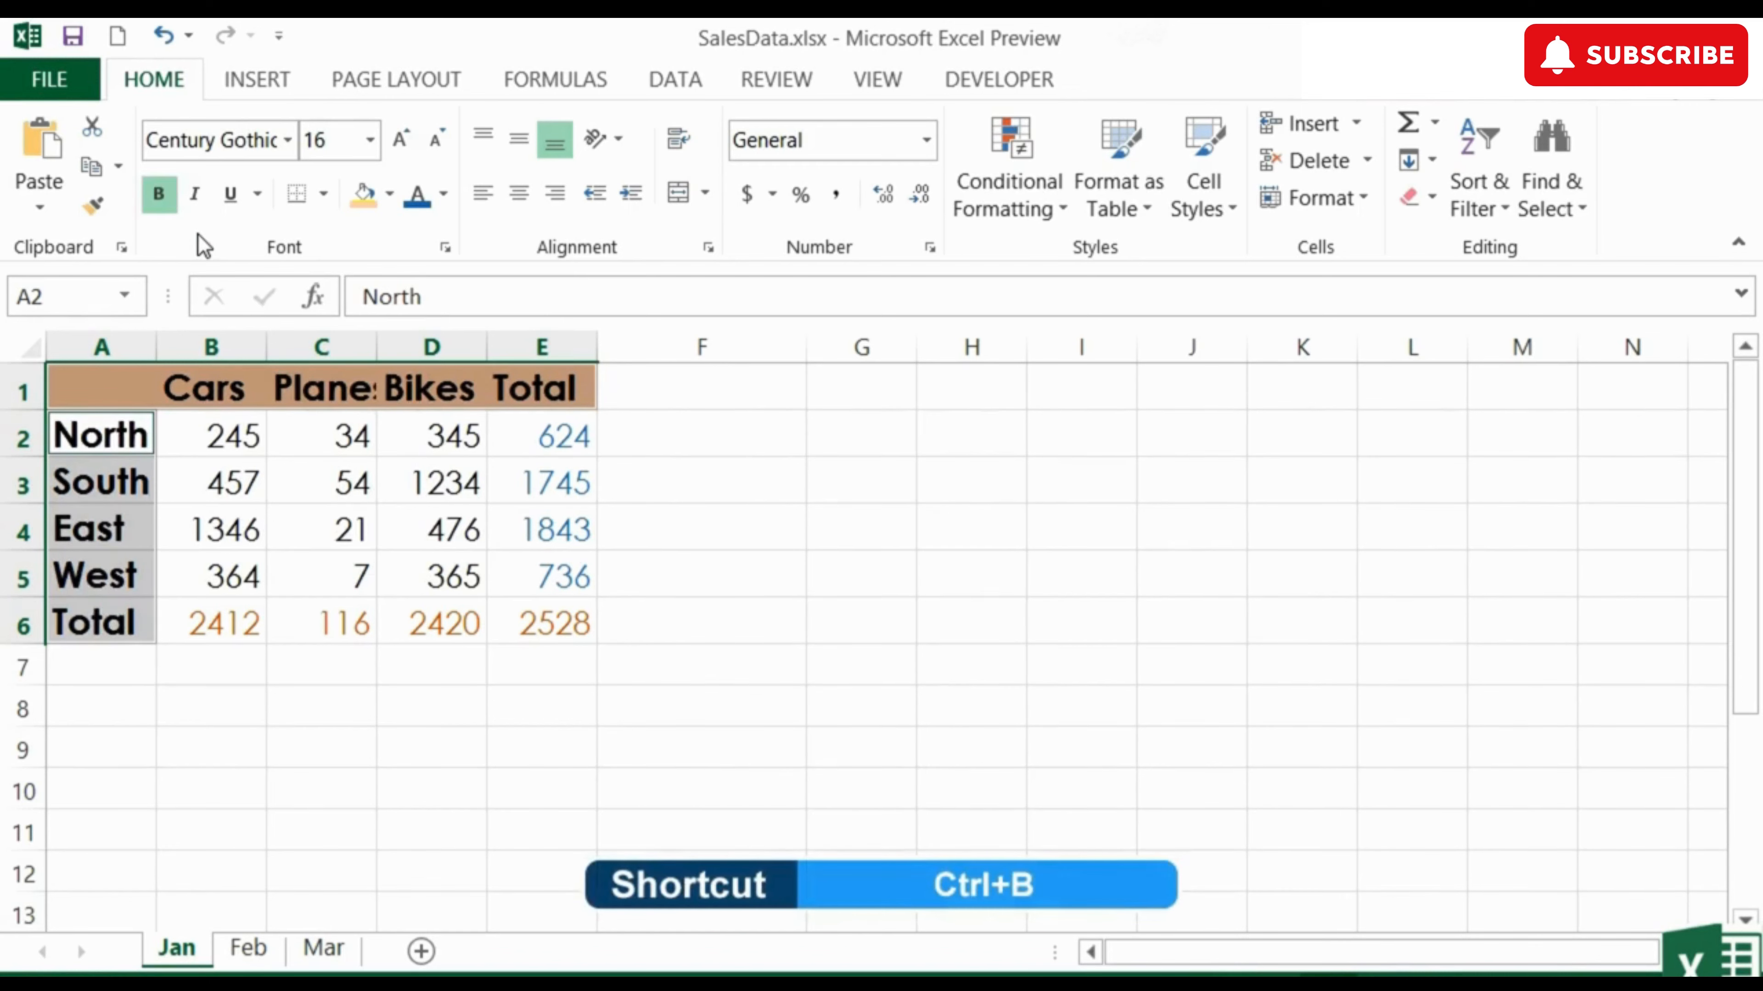
key(ctrl+b)
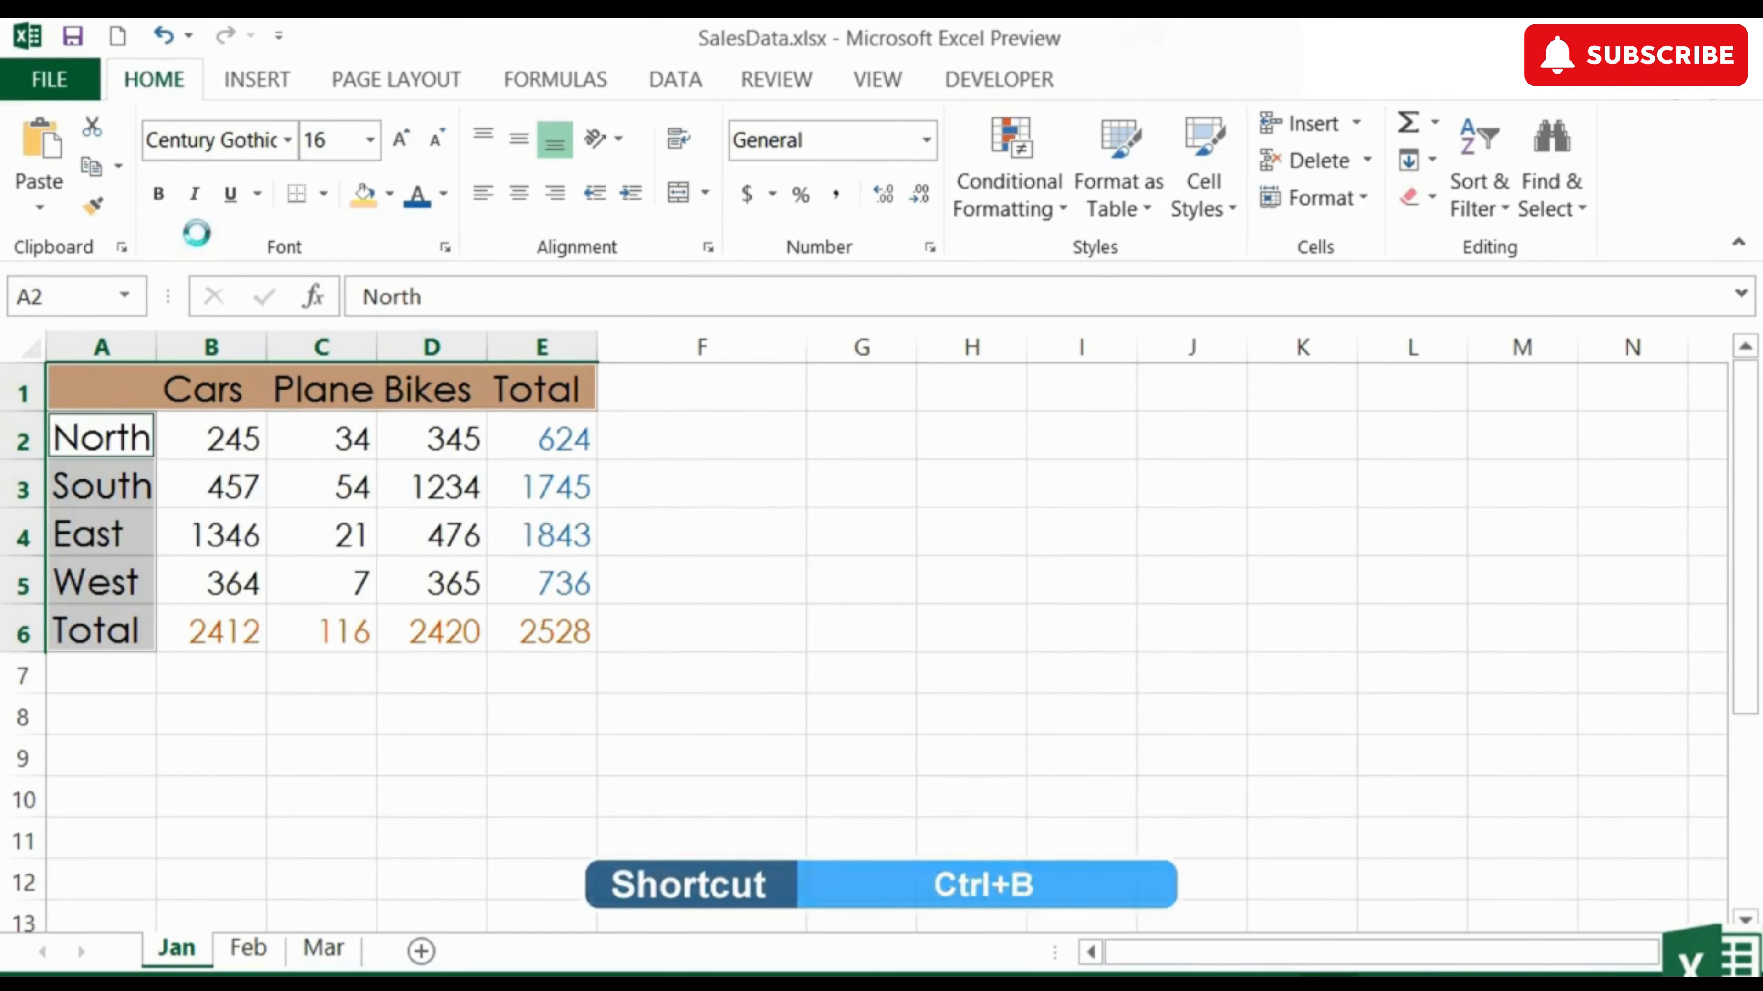
key(ctrl+i)
key(ctrl+i)
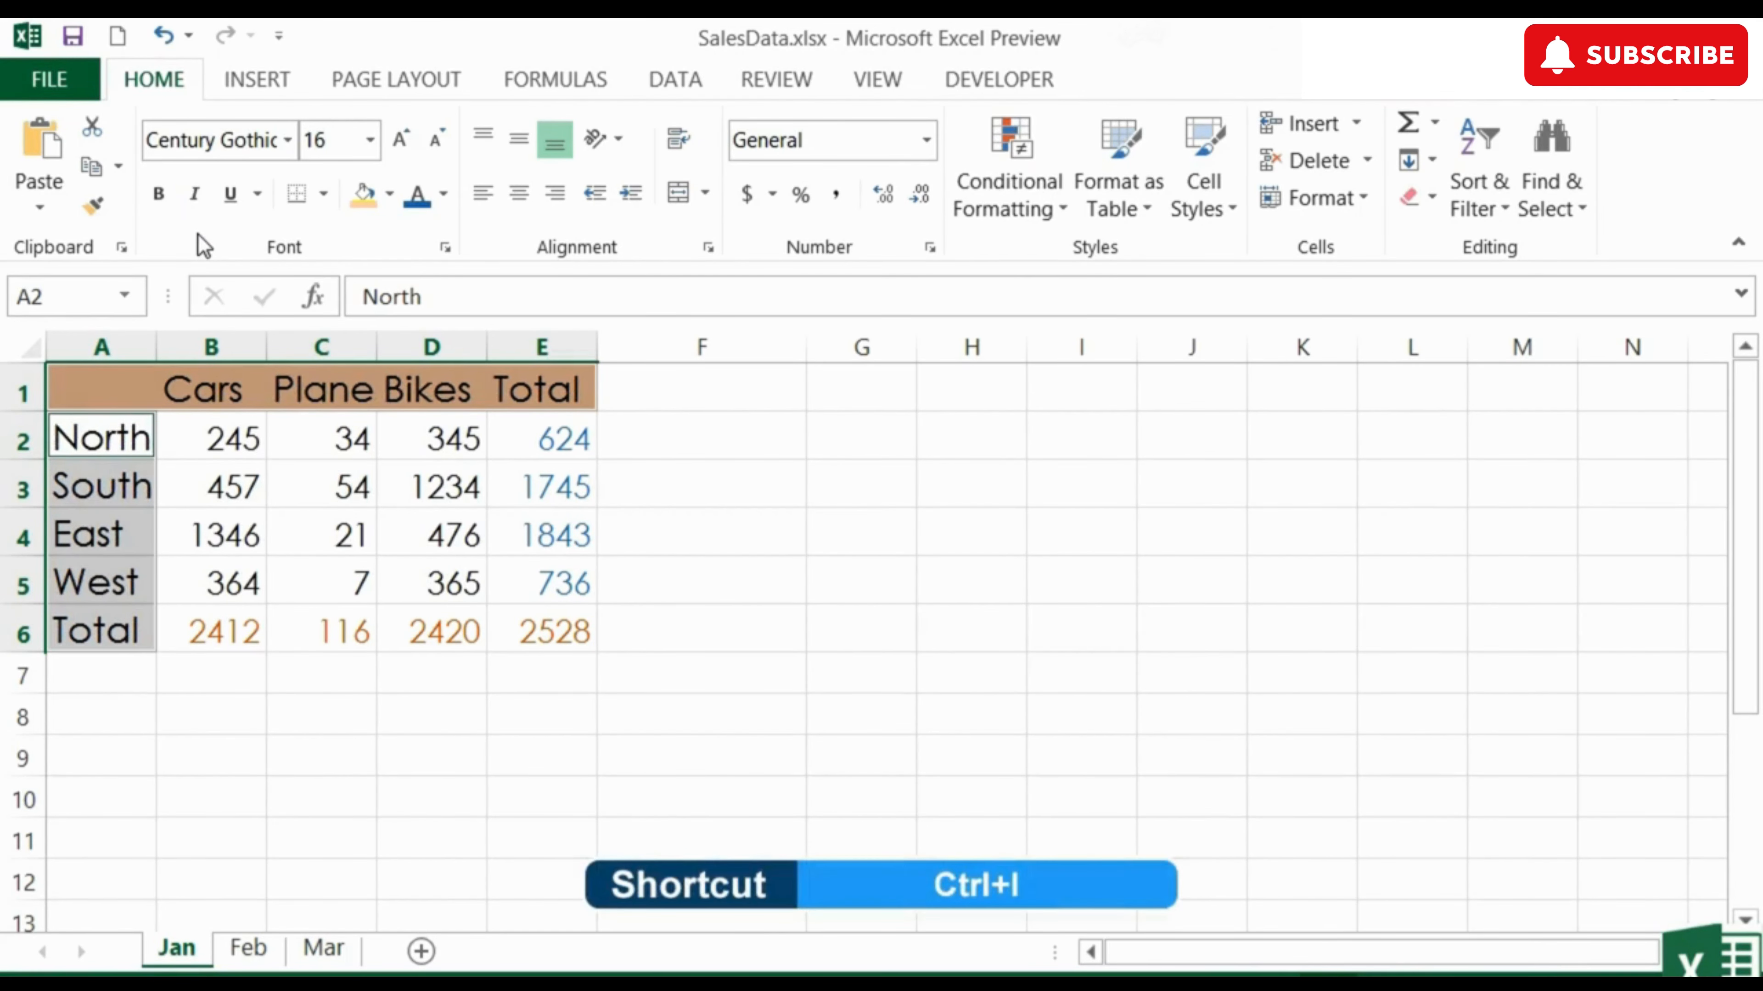
- Try bold and italic combined on the heading row and row labels, and remove both styles again
key(ctrl+b)
key(ctrl+i)
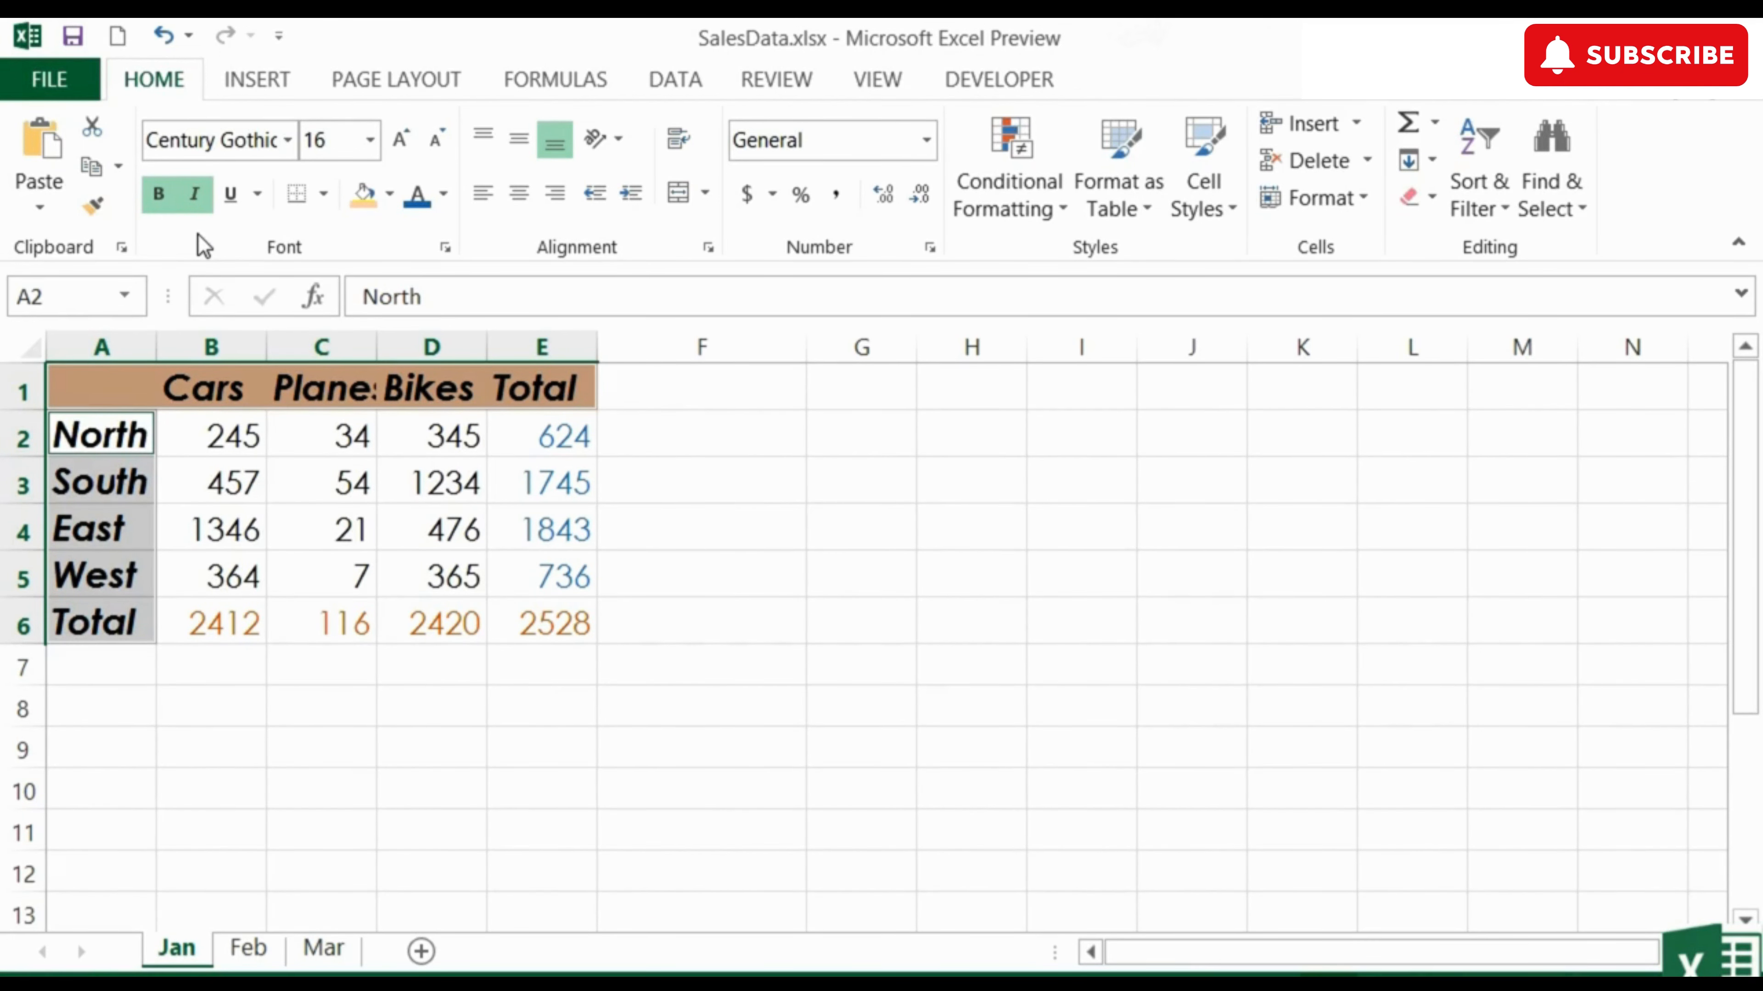
key(ctrl+b)
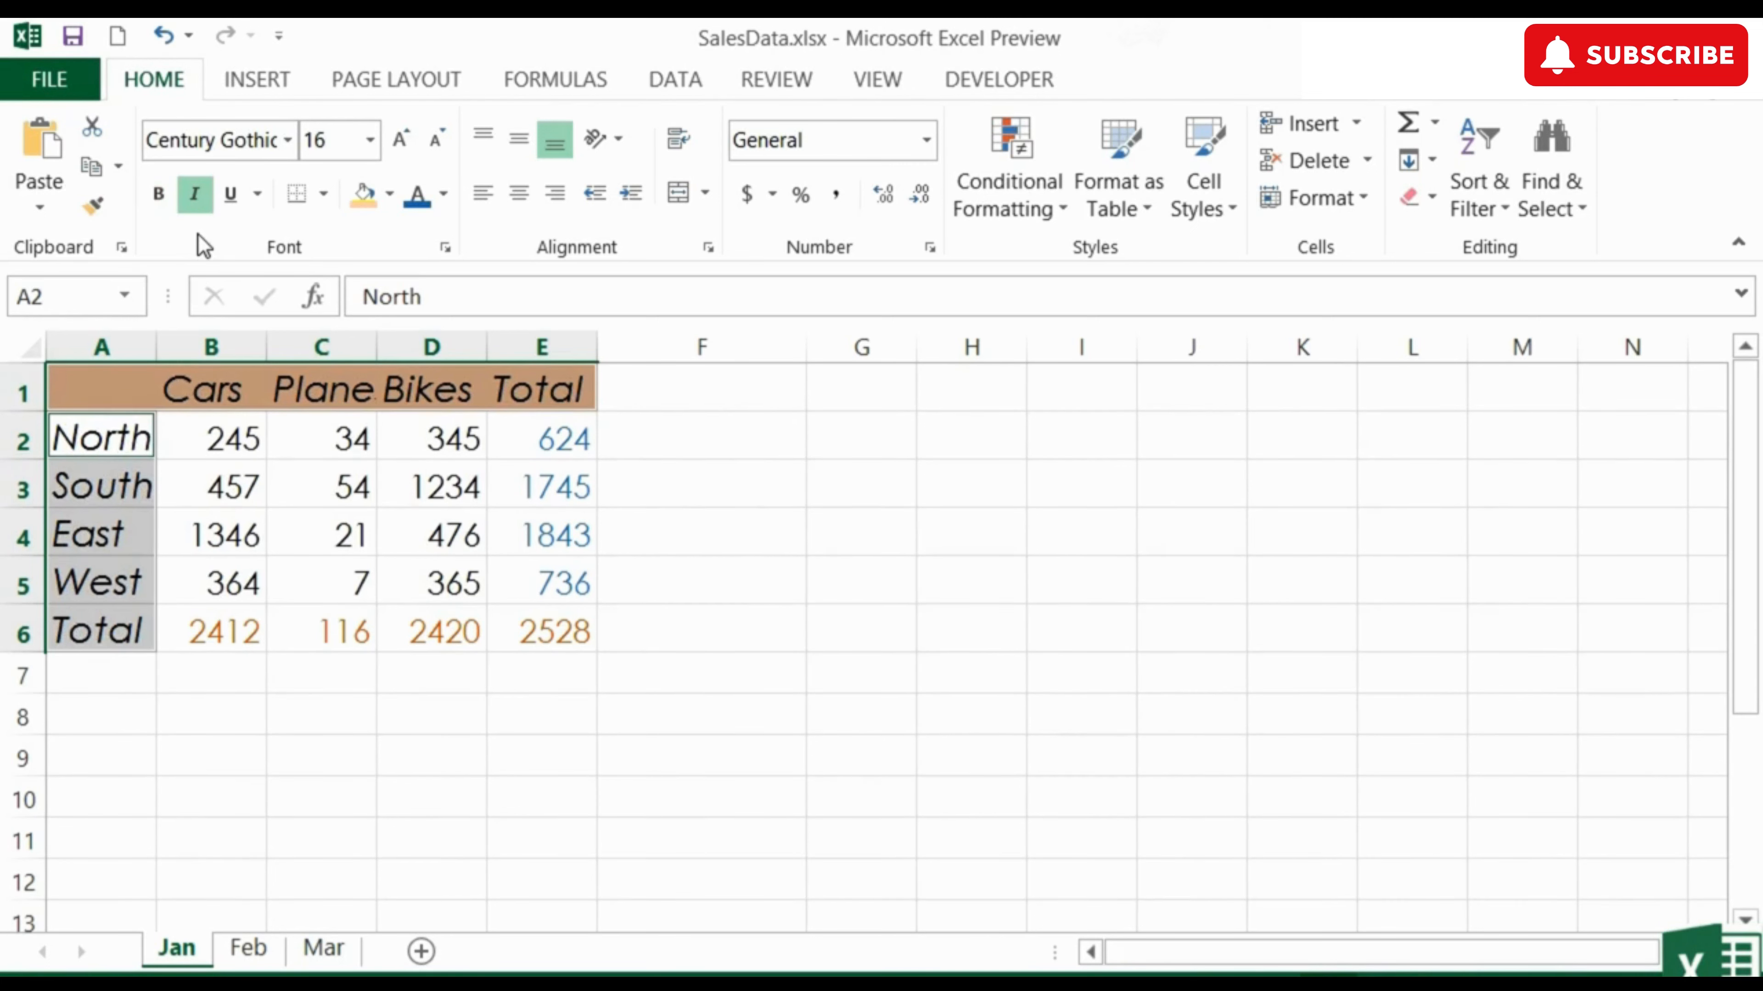
key(ctrl+i)
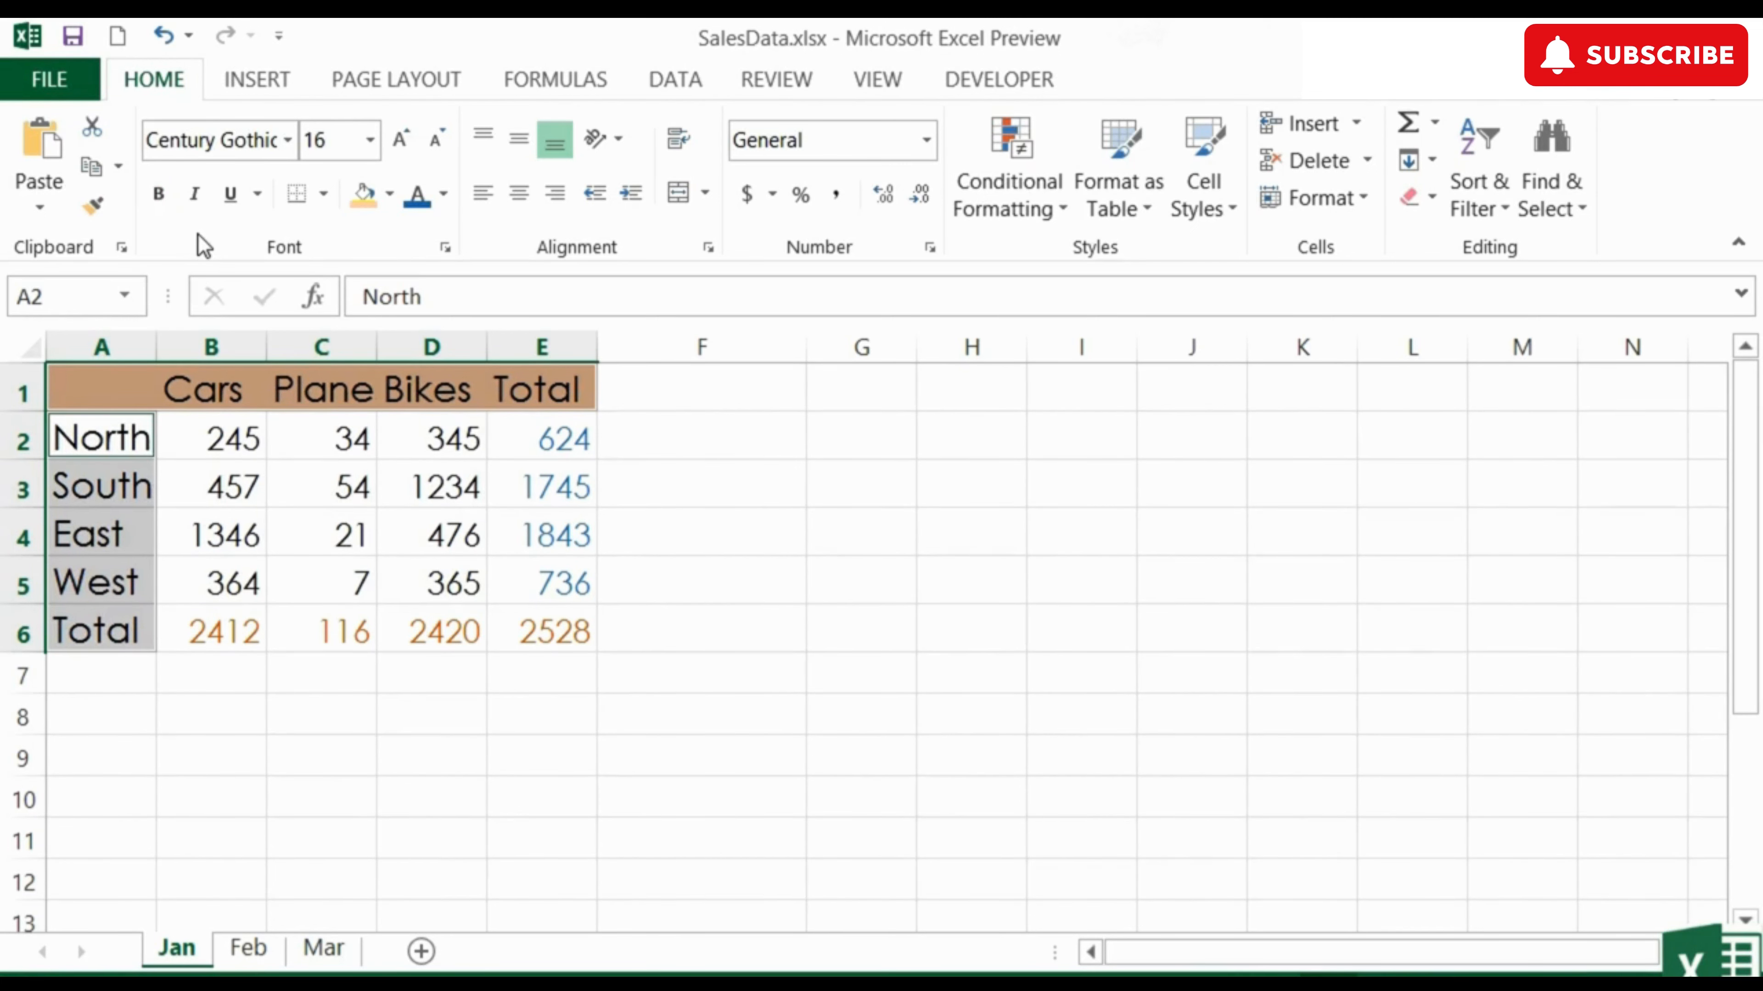
- Look at the underline options, try a single underline on the heading row and row labels, and remove it again
click(255, 204)
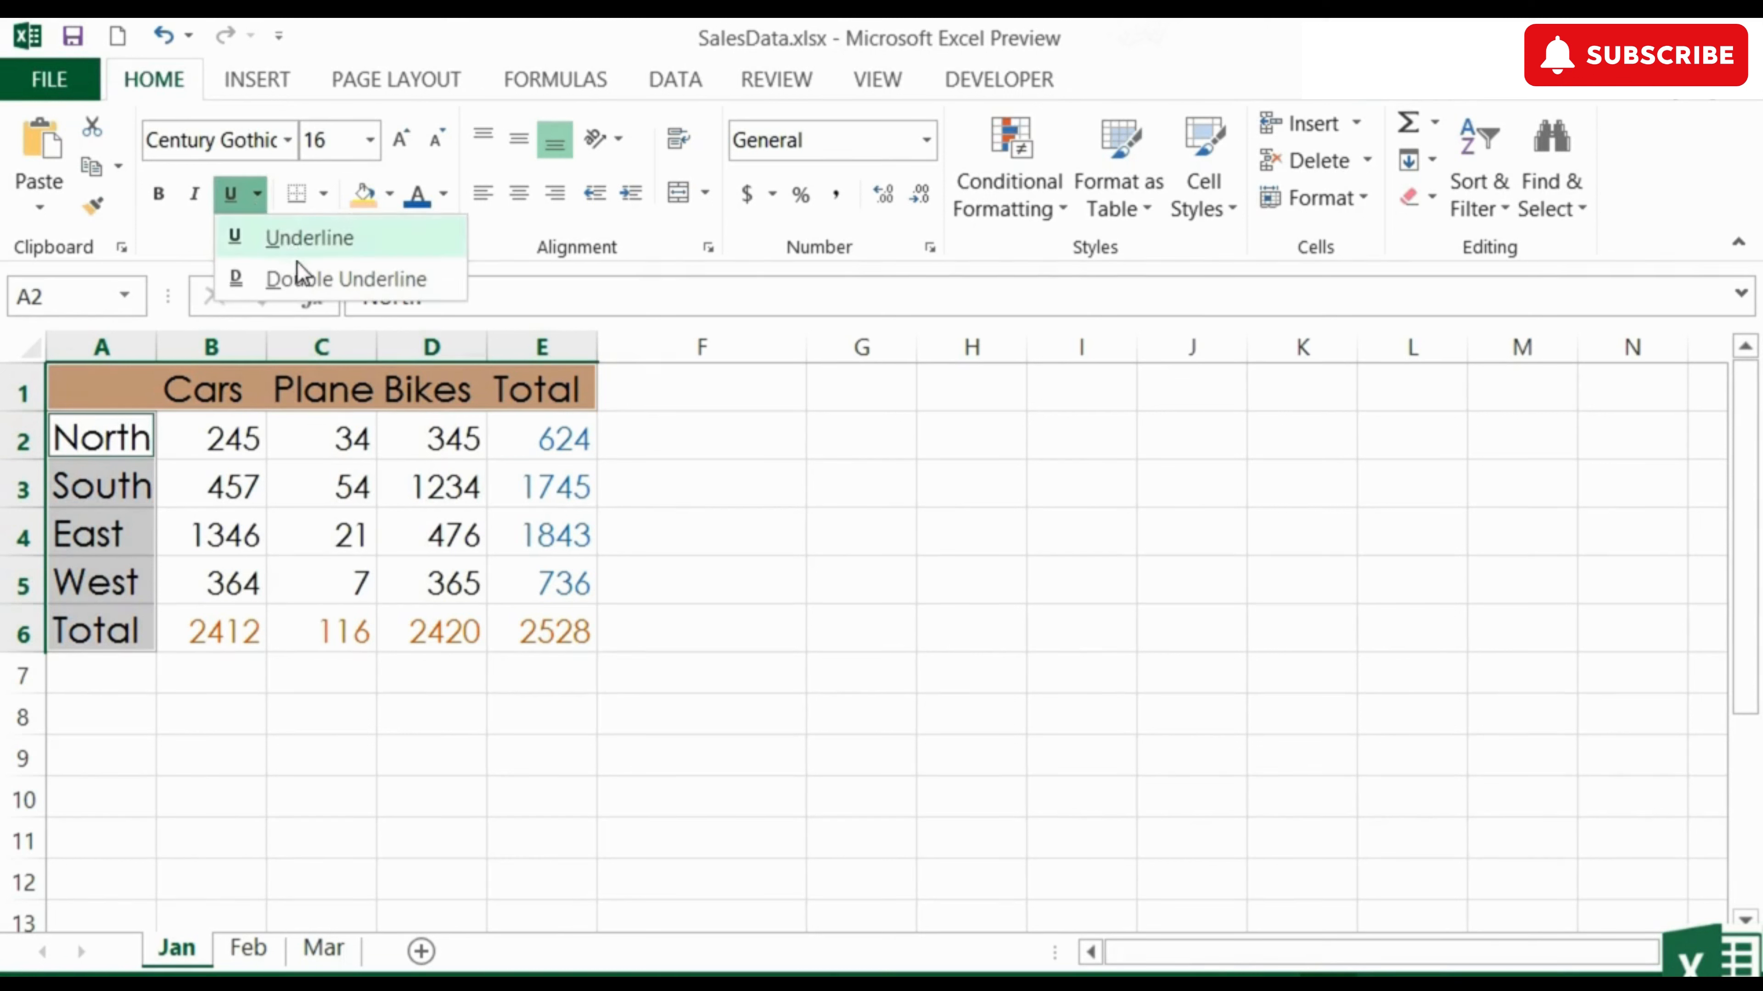
click(259, 197)
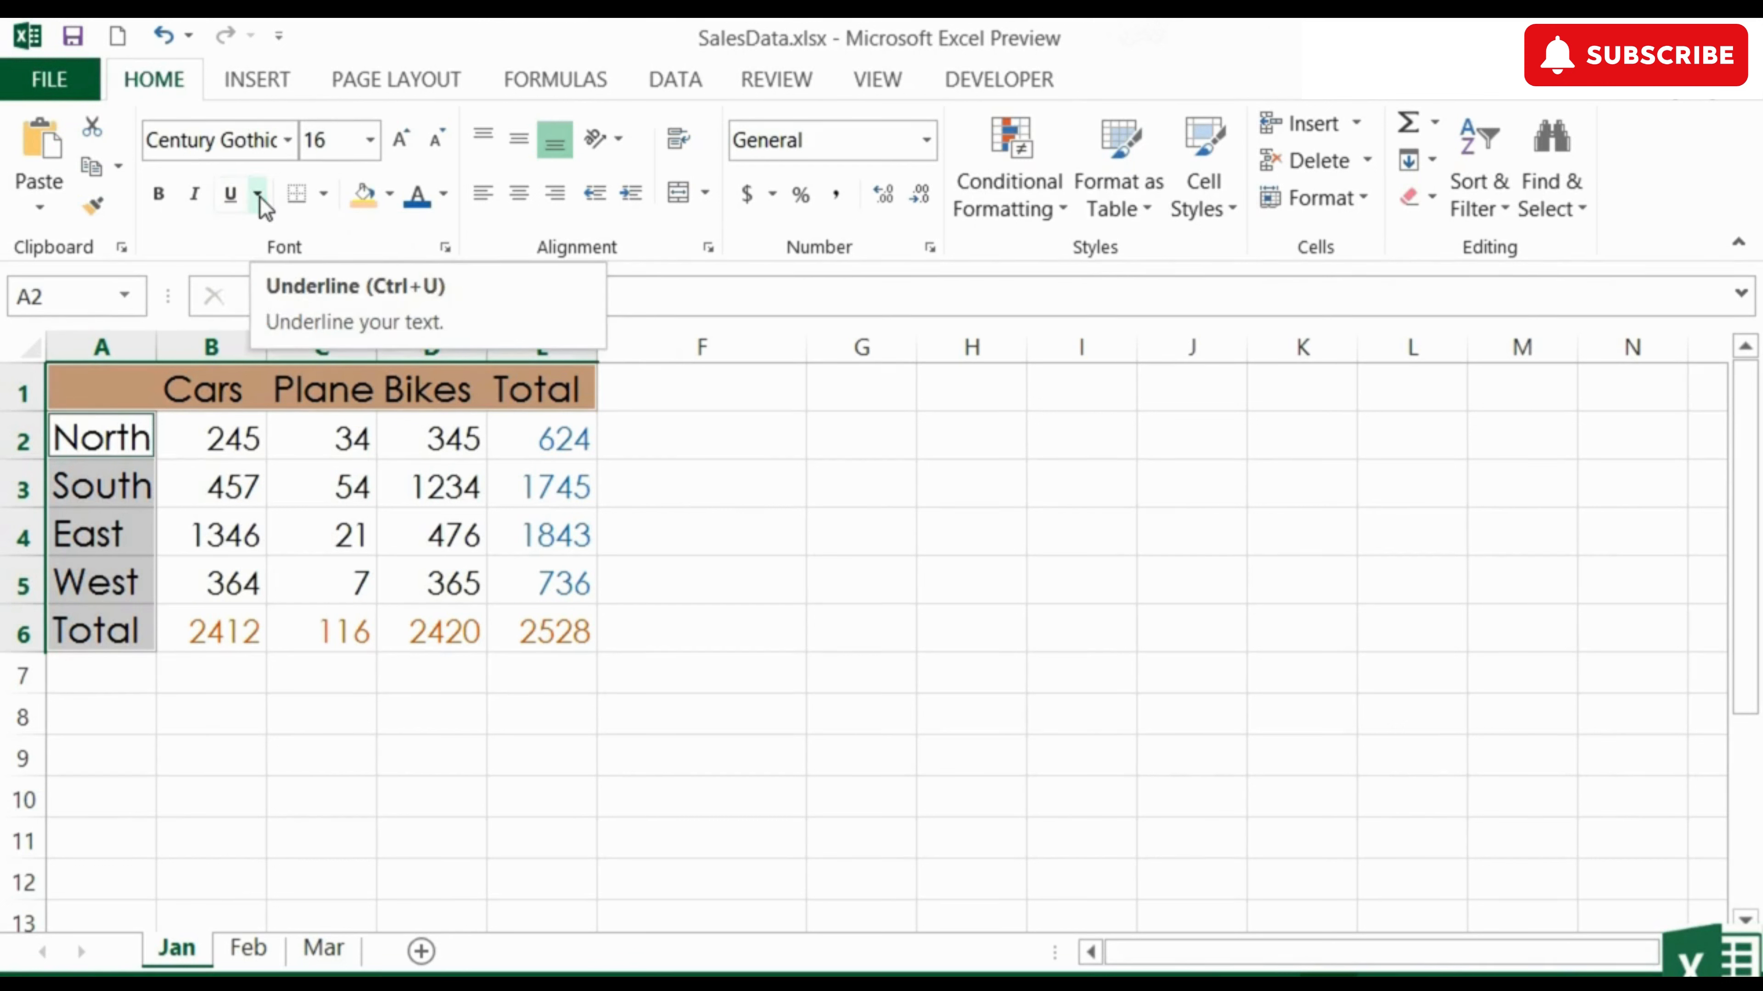
key(ctrl+u)
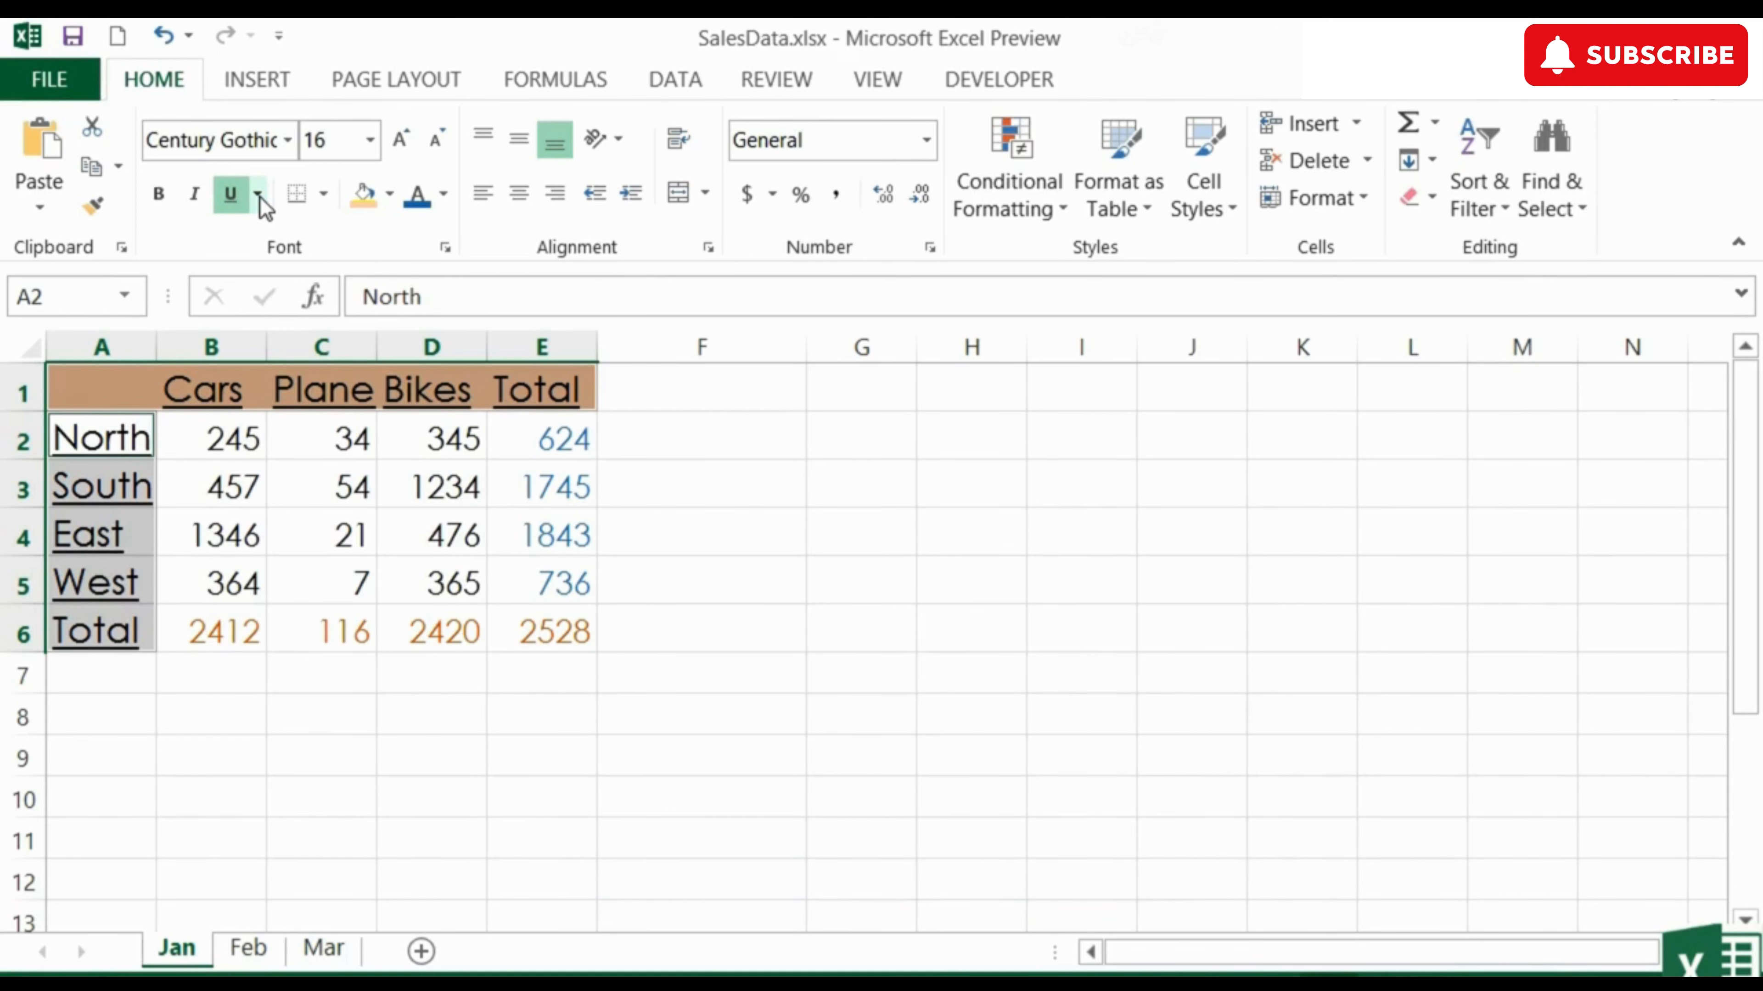
key(ctrl+u)
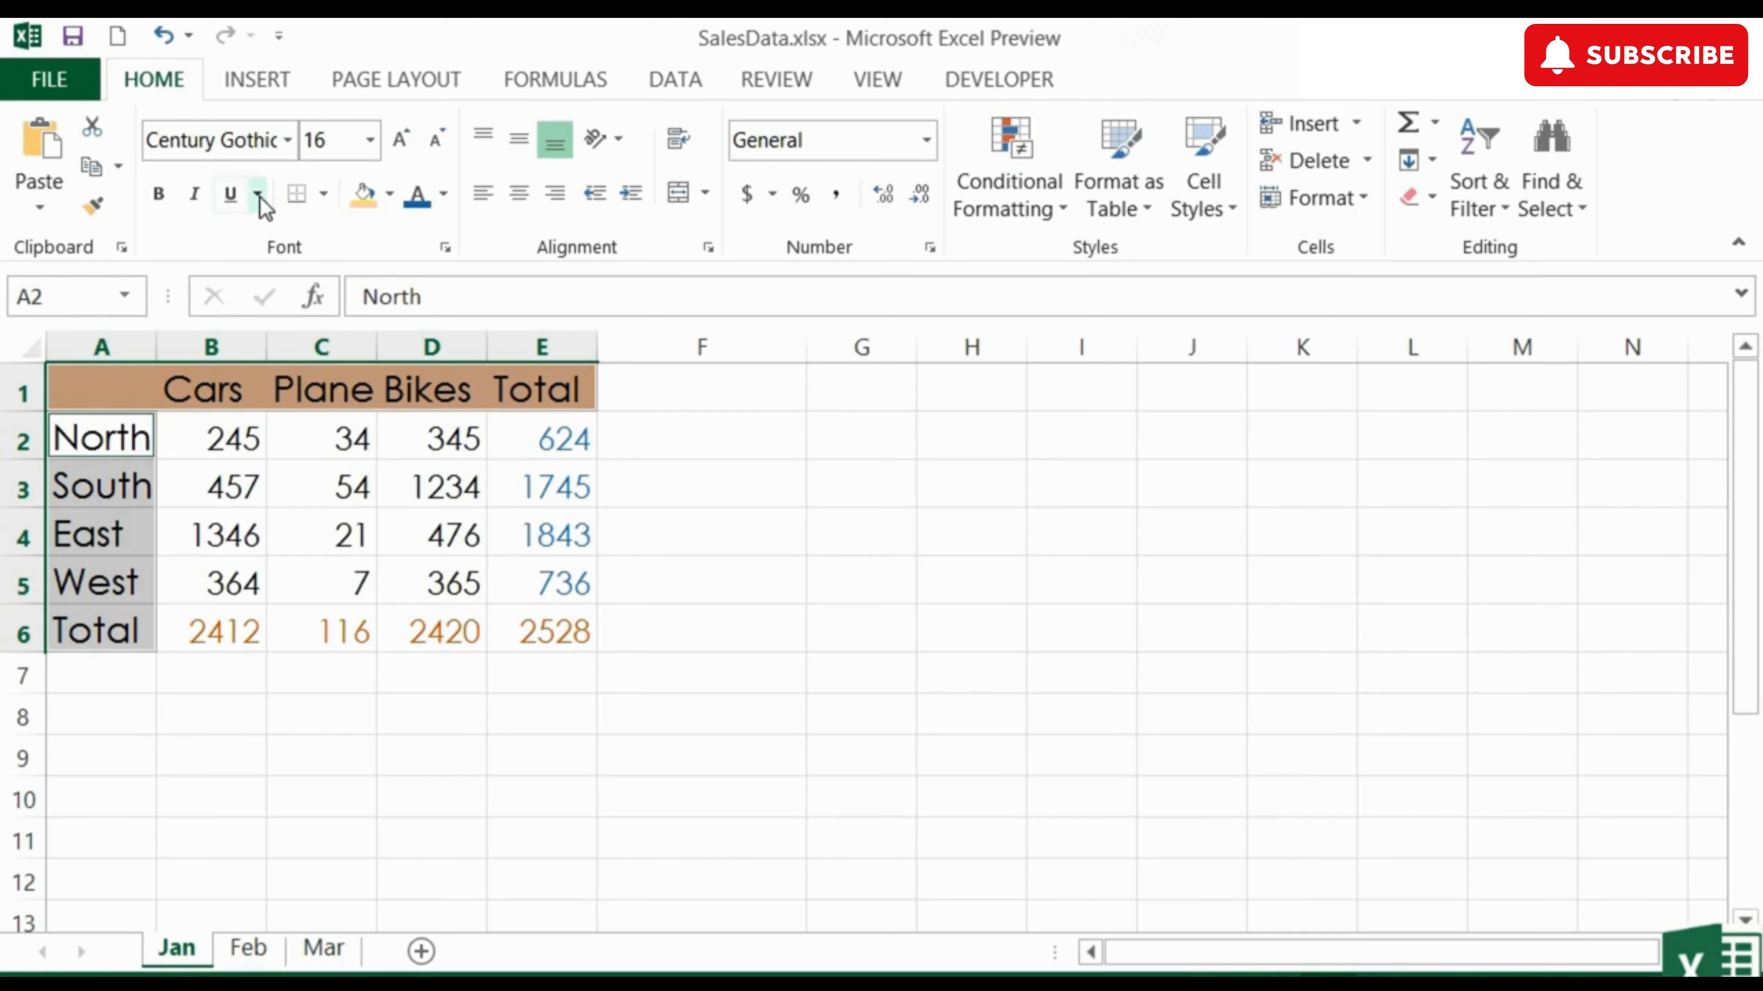
- Try a double underline and a single underline on the heading row and row labels, and clear the underlining again
click(258, 196)
click(300, 281)
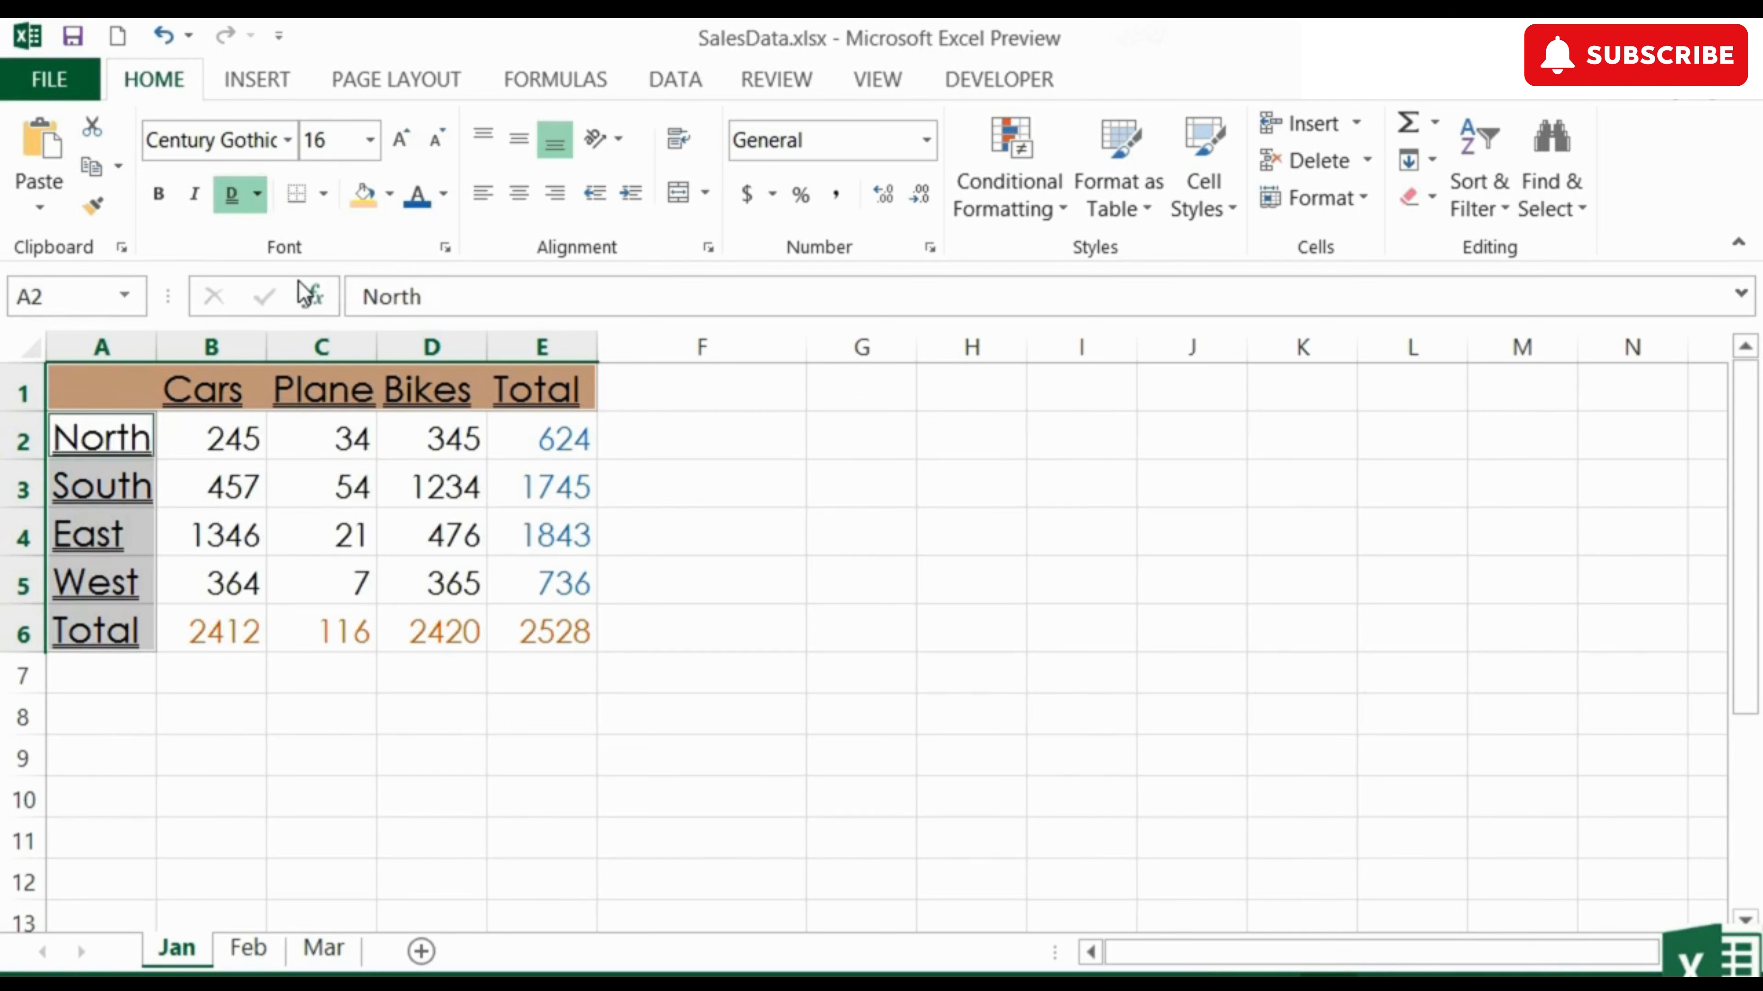
click(258, 207)
click(270, 237)
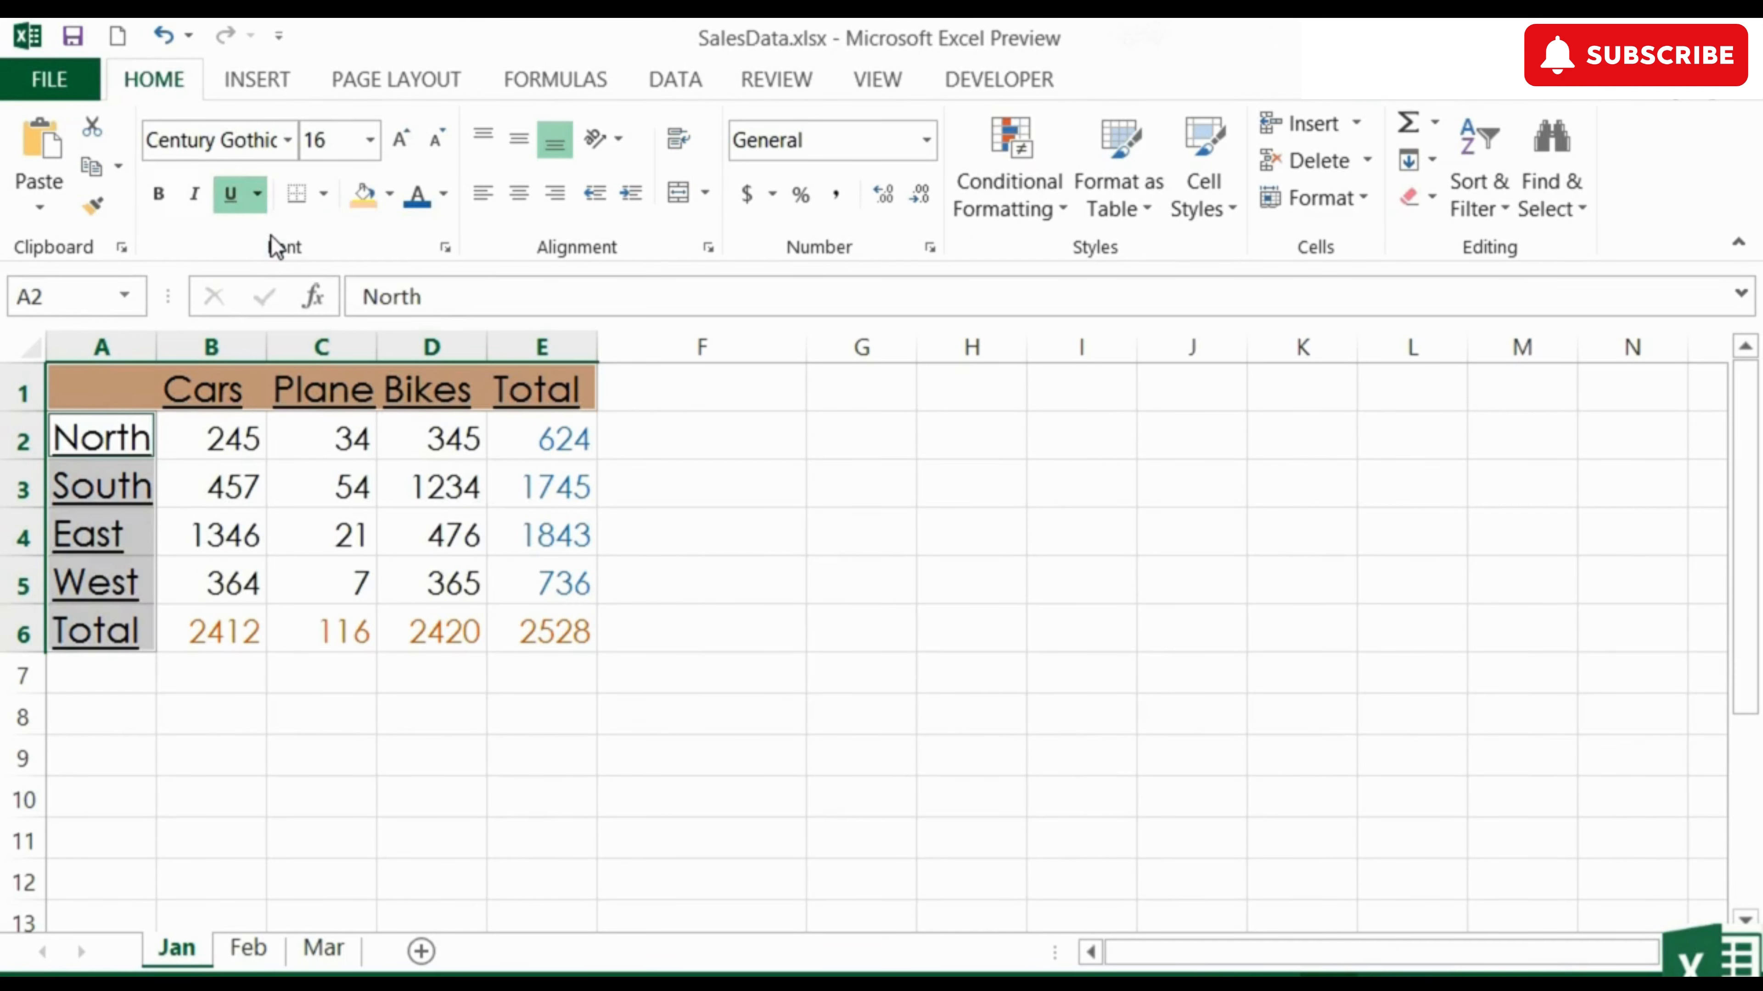
key(ctrl+u)
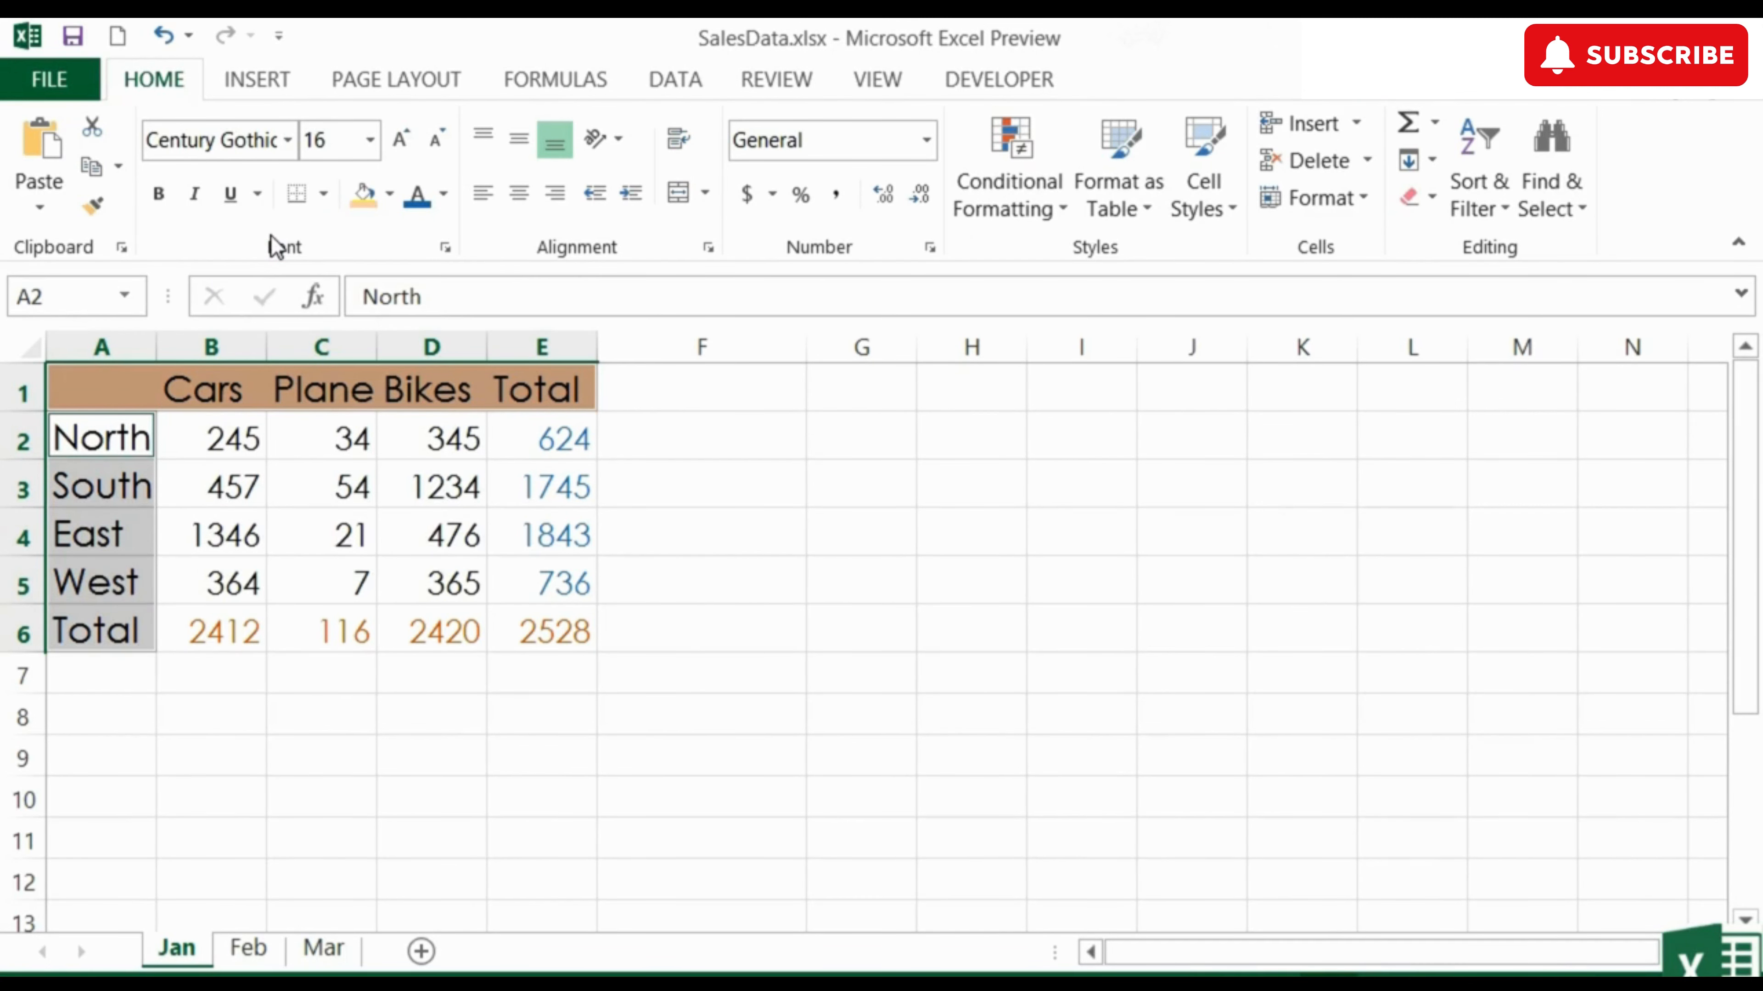
- Make the heading row A1:E1 and the row labels in A2:A6 bold
key(ctrl+b)
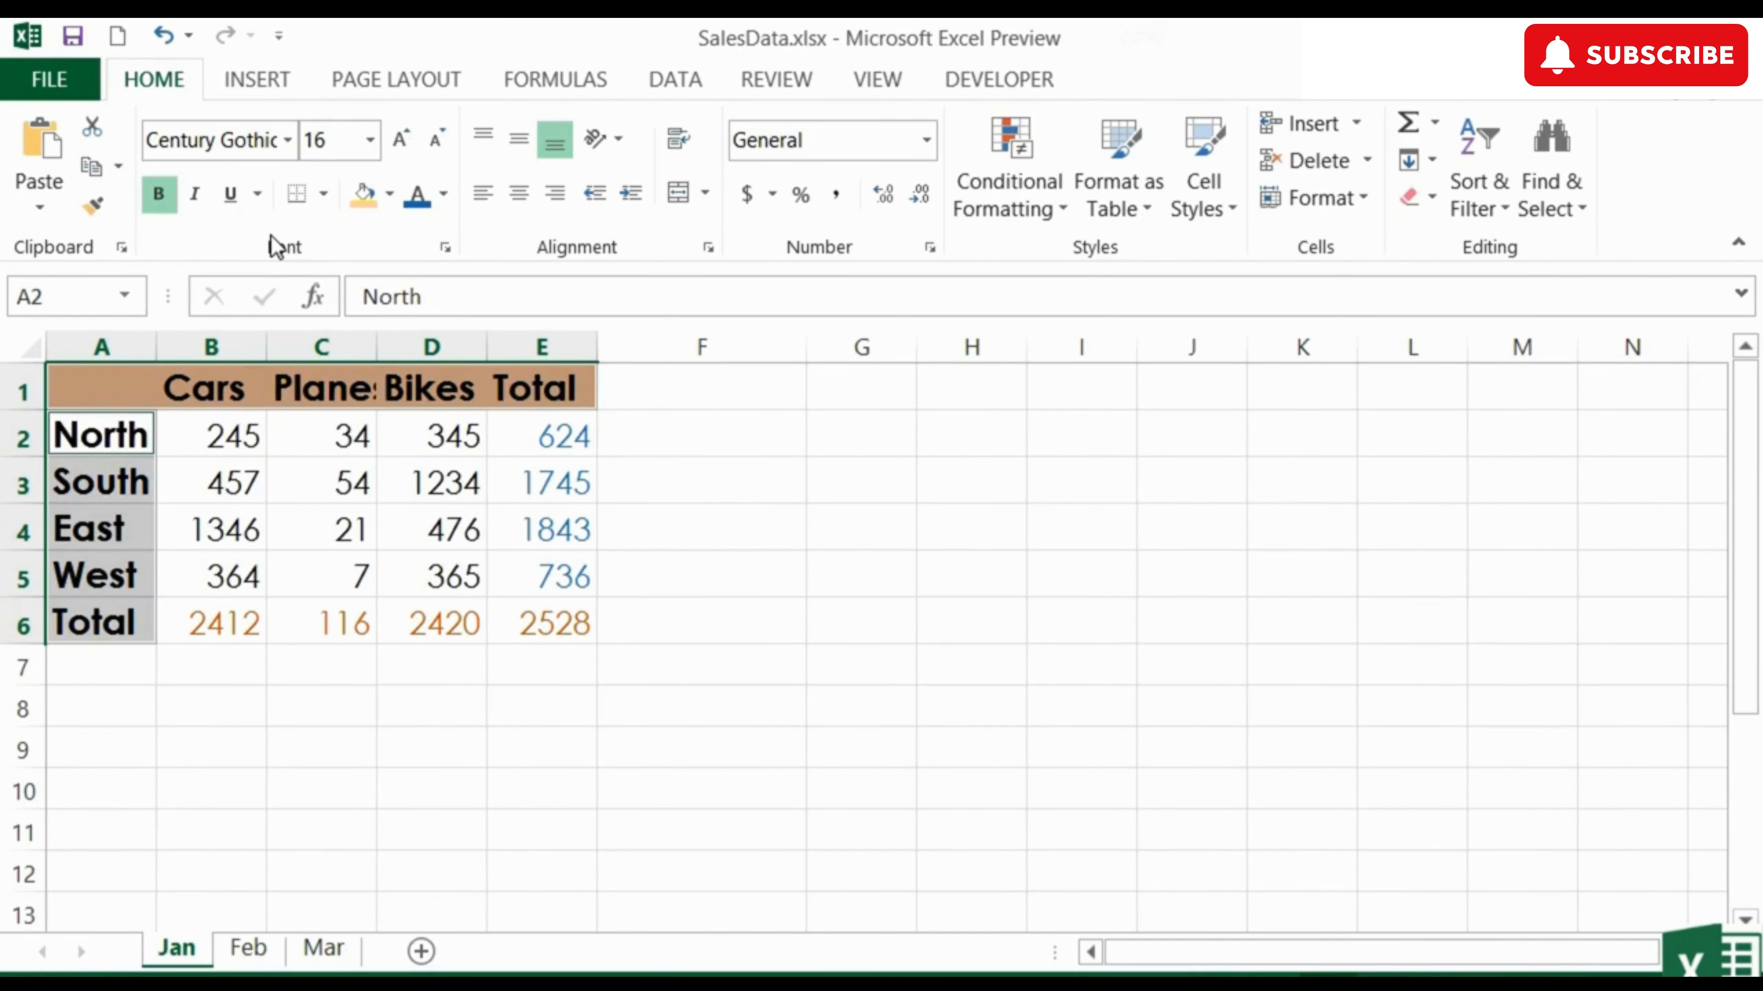
- Apply a double underline to the Total row values in B6:E6 and deselect them
drag(251, 626, 517, 619)
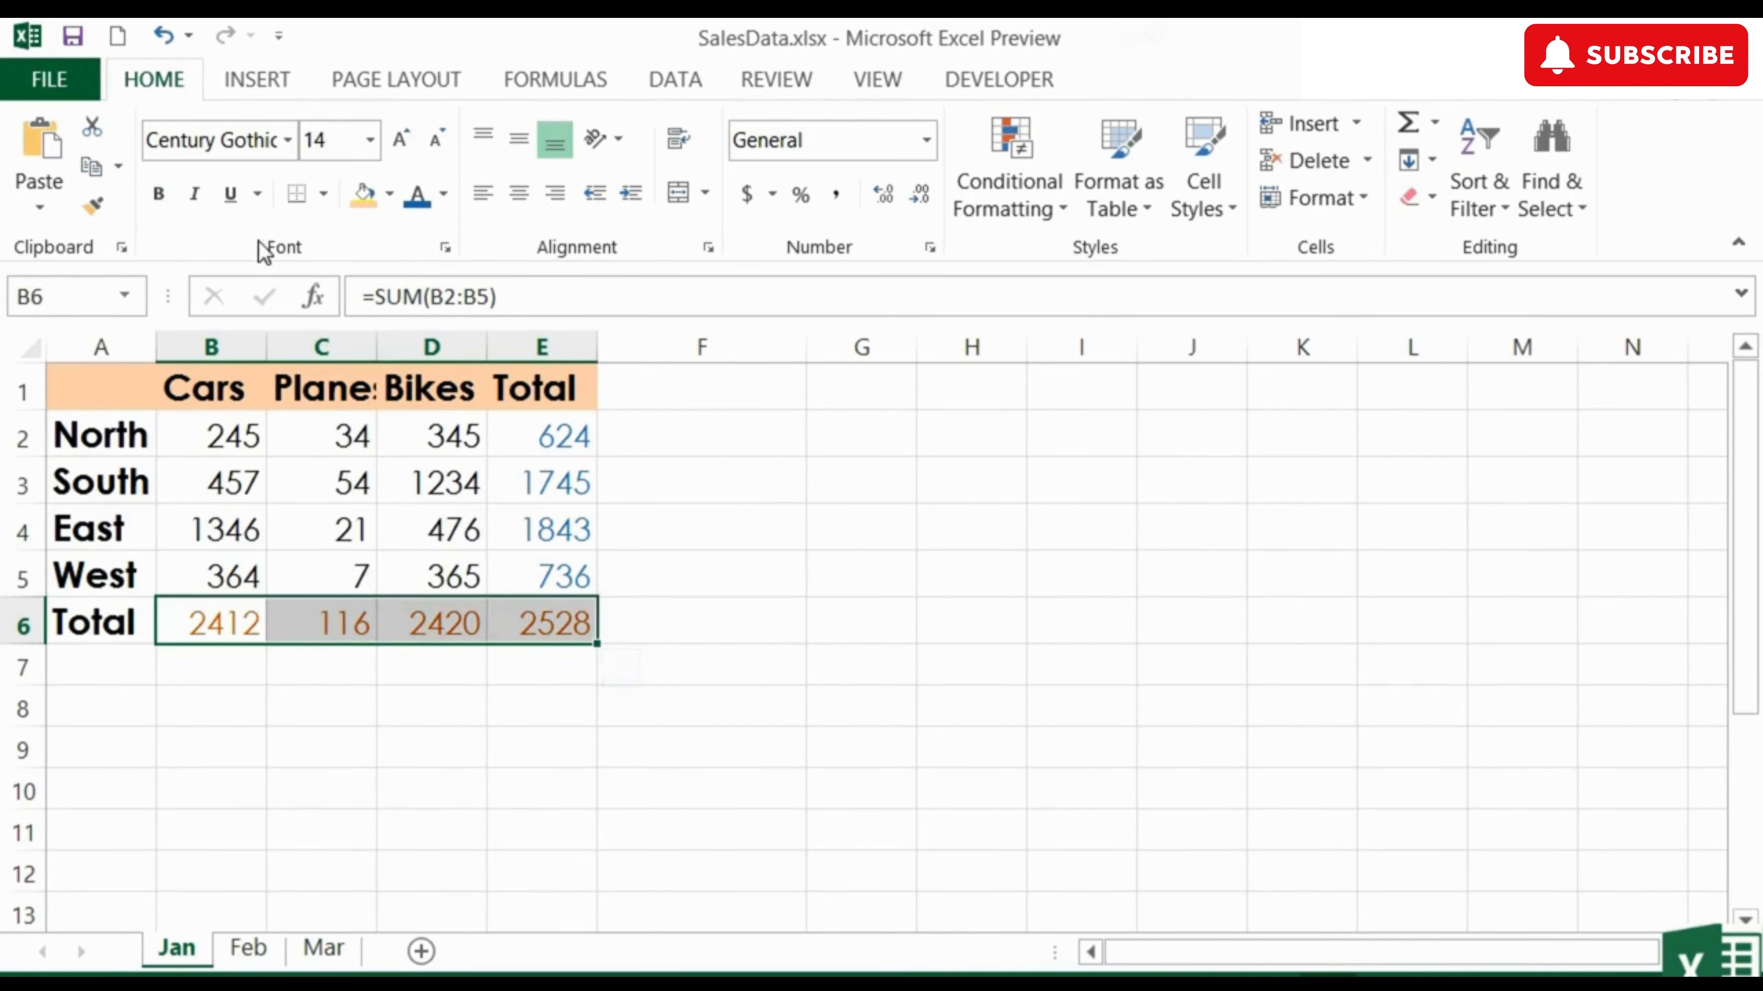
click(256, 197)
click(309, 281)
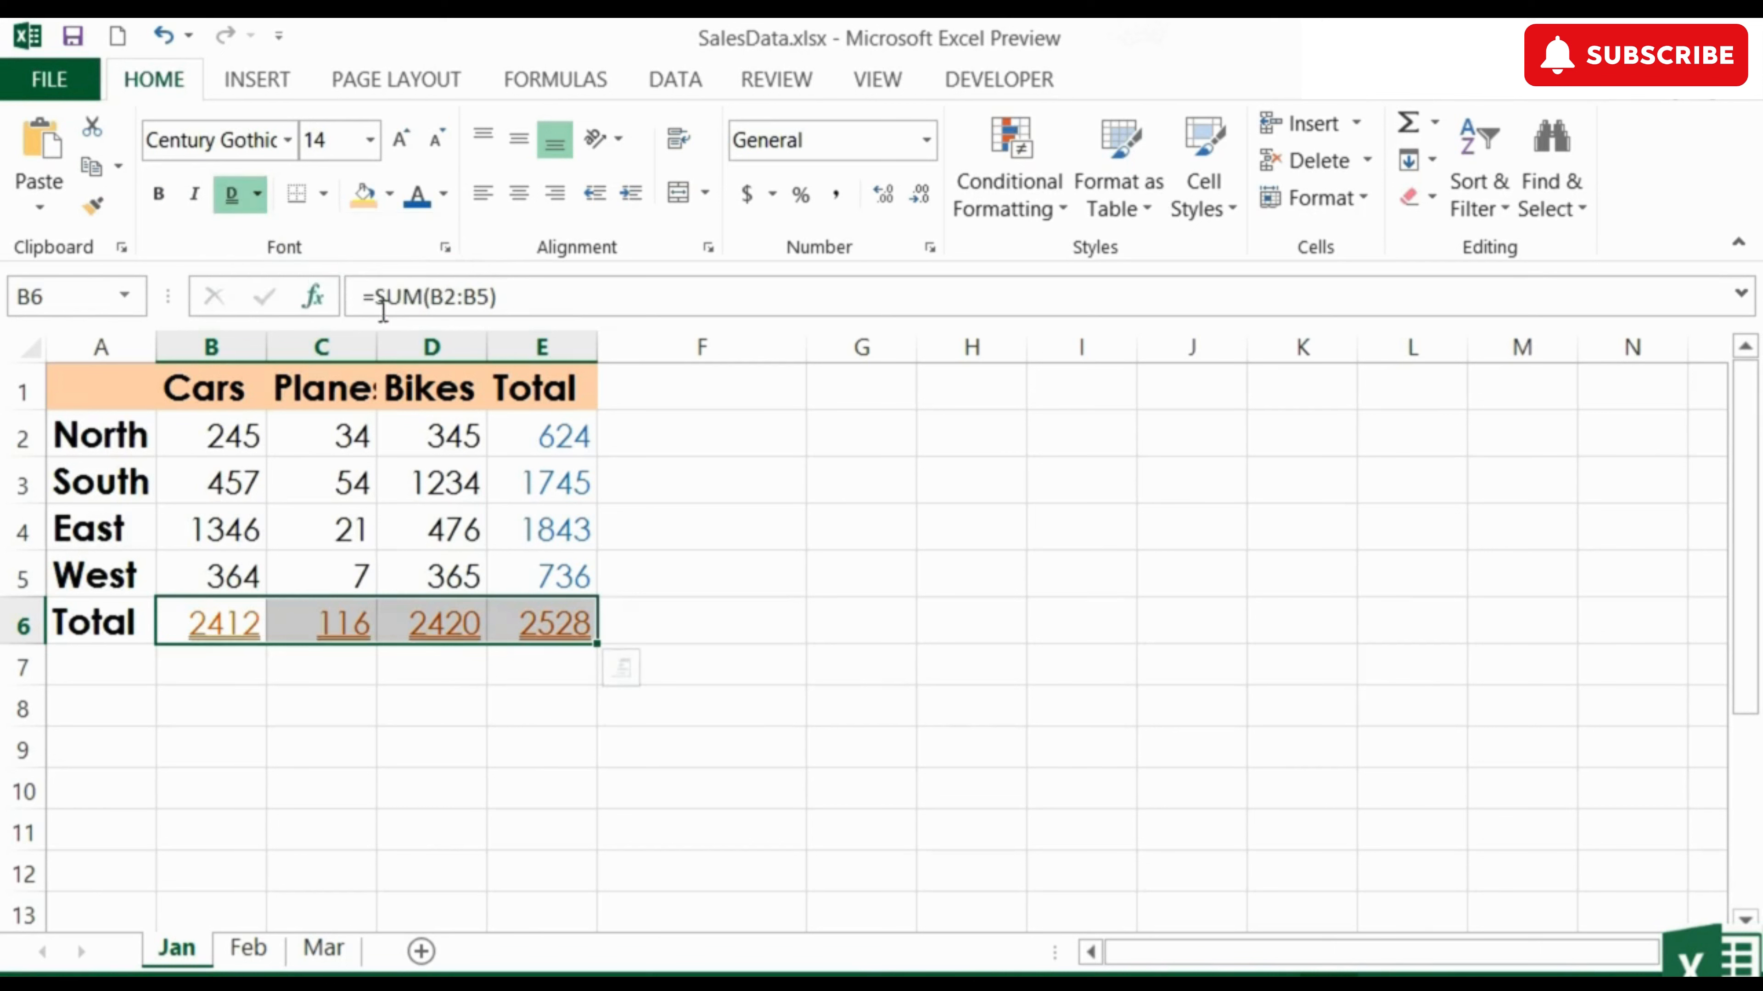
click(639, 617)
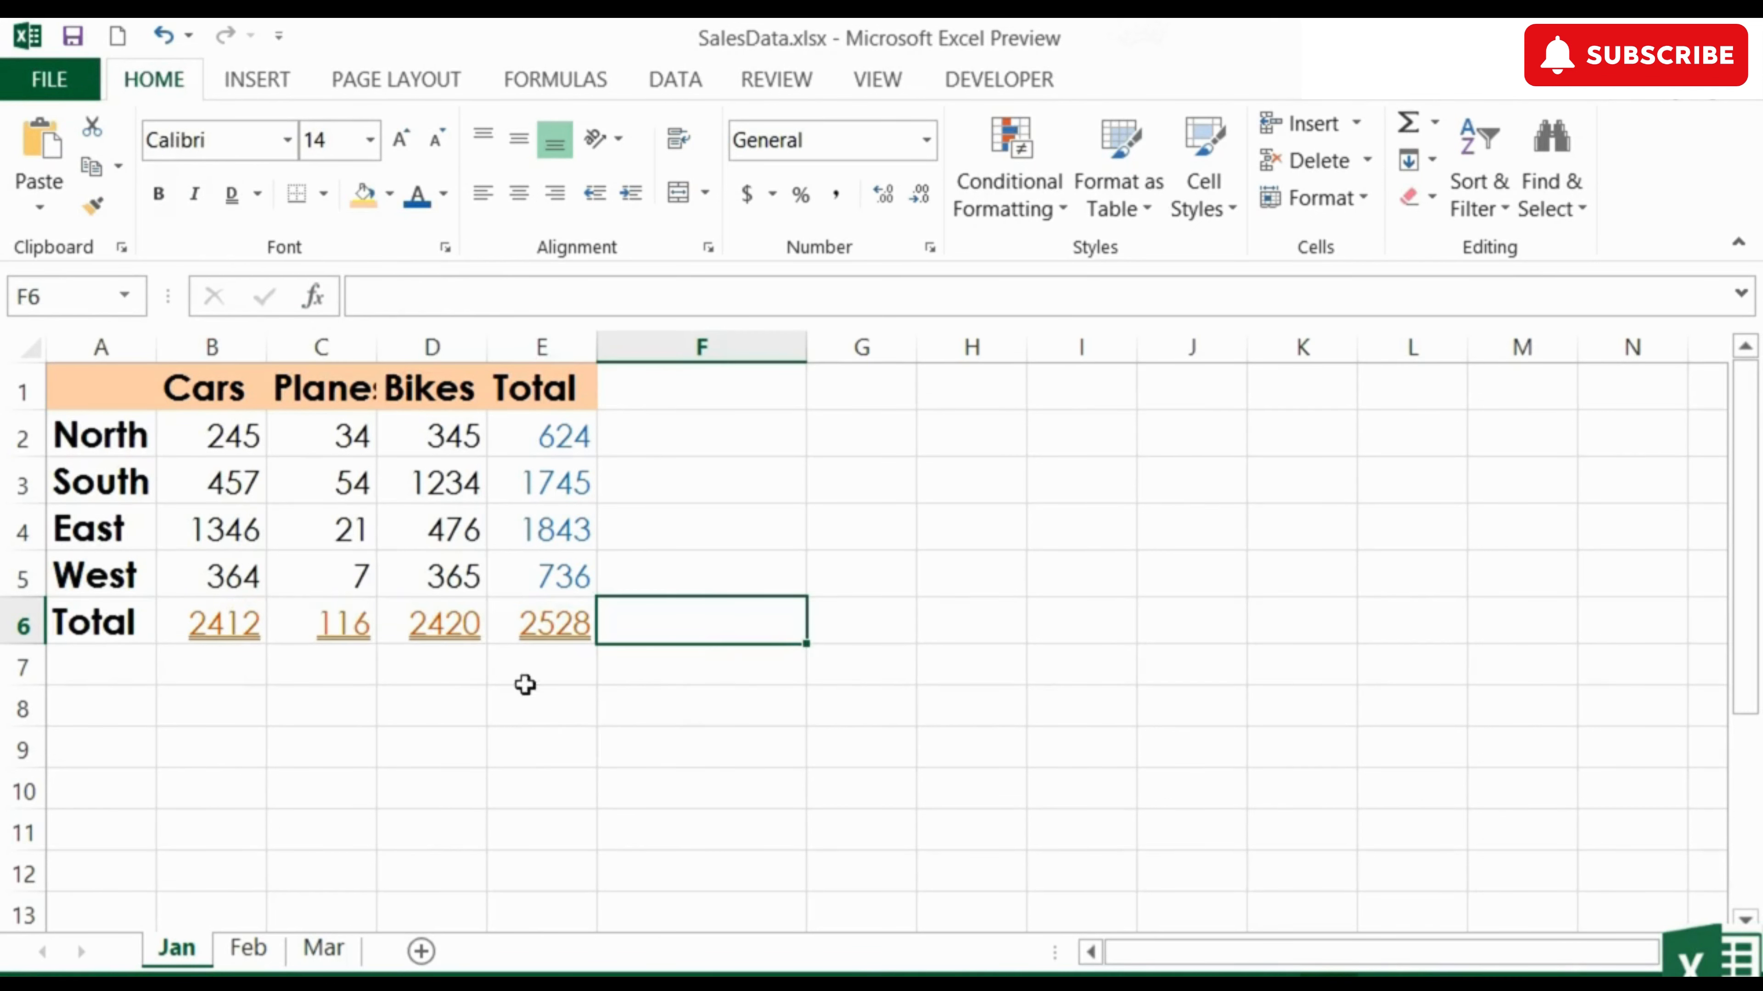